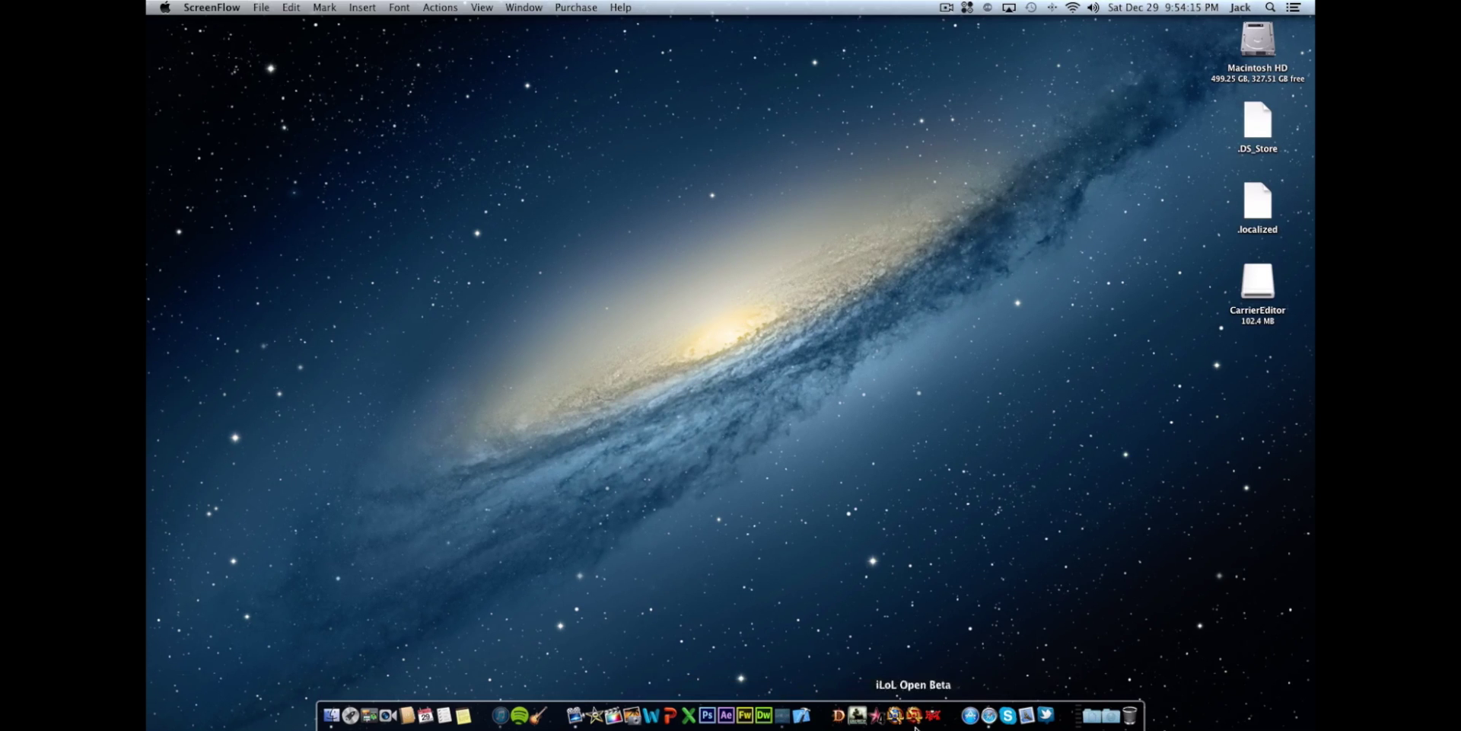
- Review the CarrierEditor download article and check the downloaded dmg in the downloads list
left_click(989, 718)
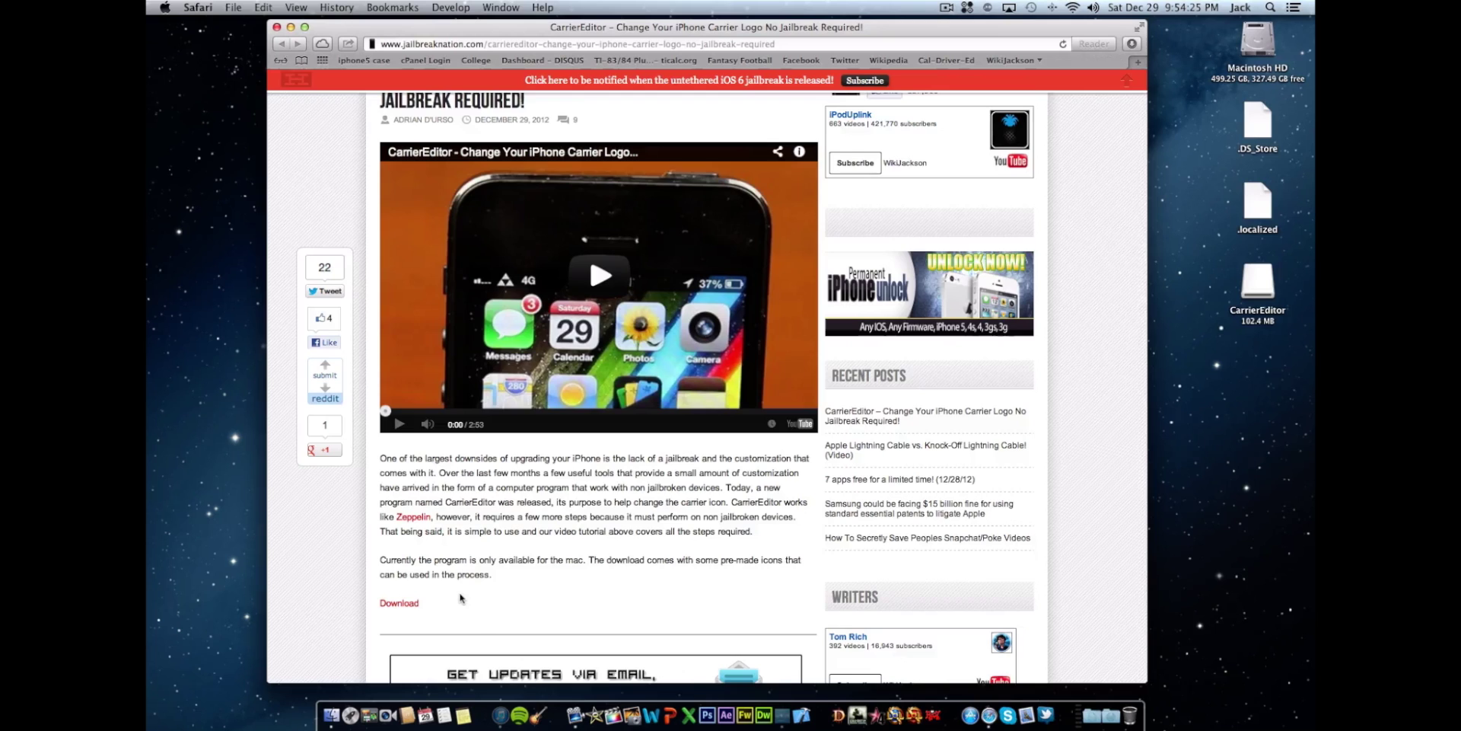
scroll(460, 598, "down", 1)
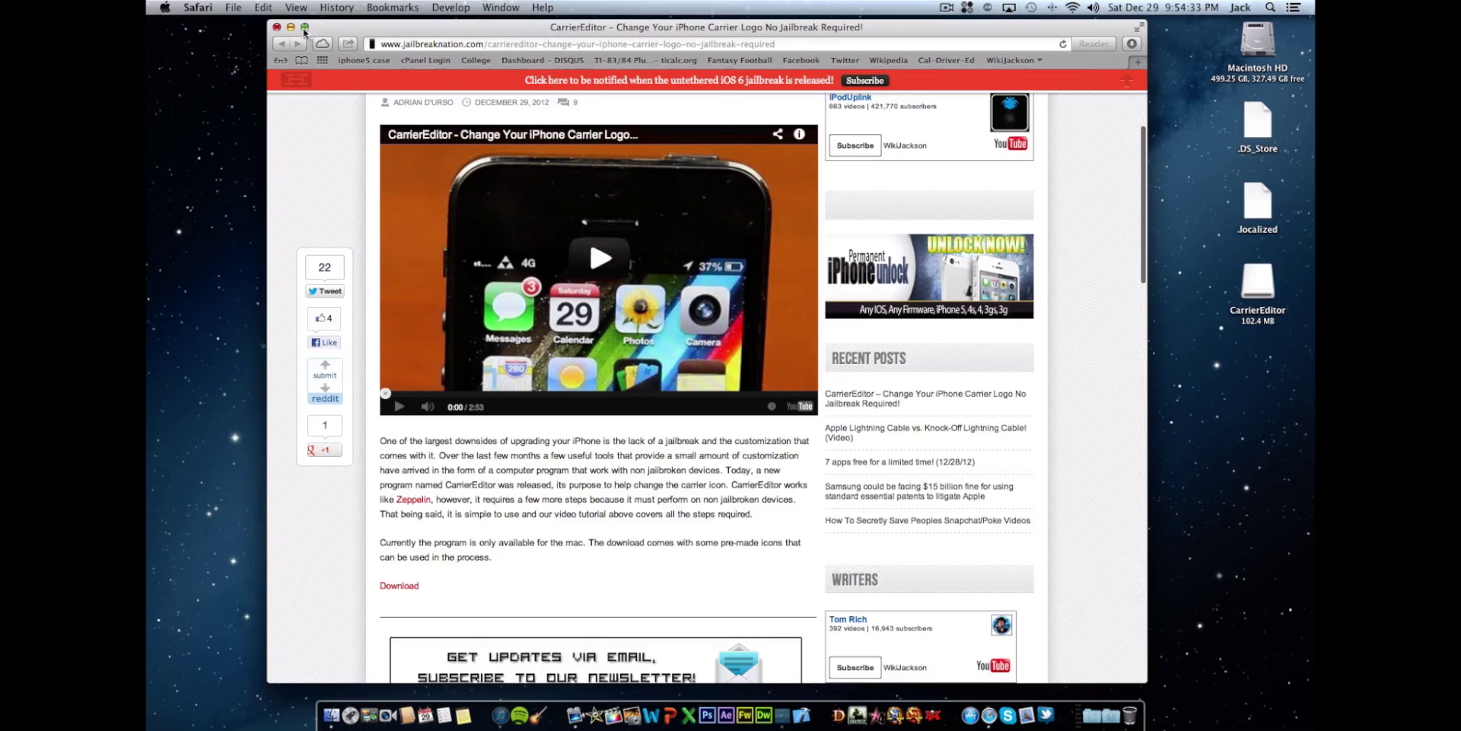
left_click(290, 27)
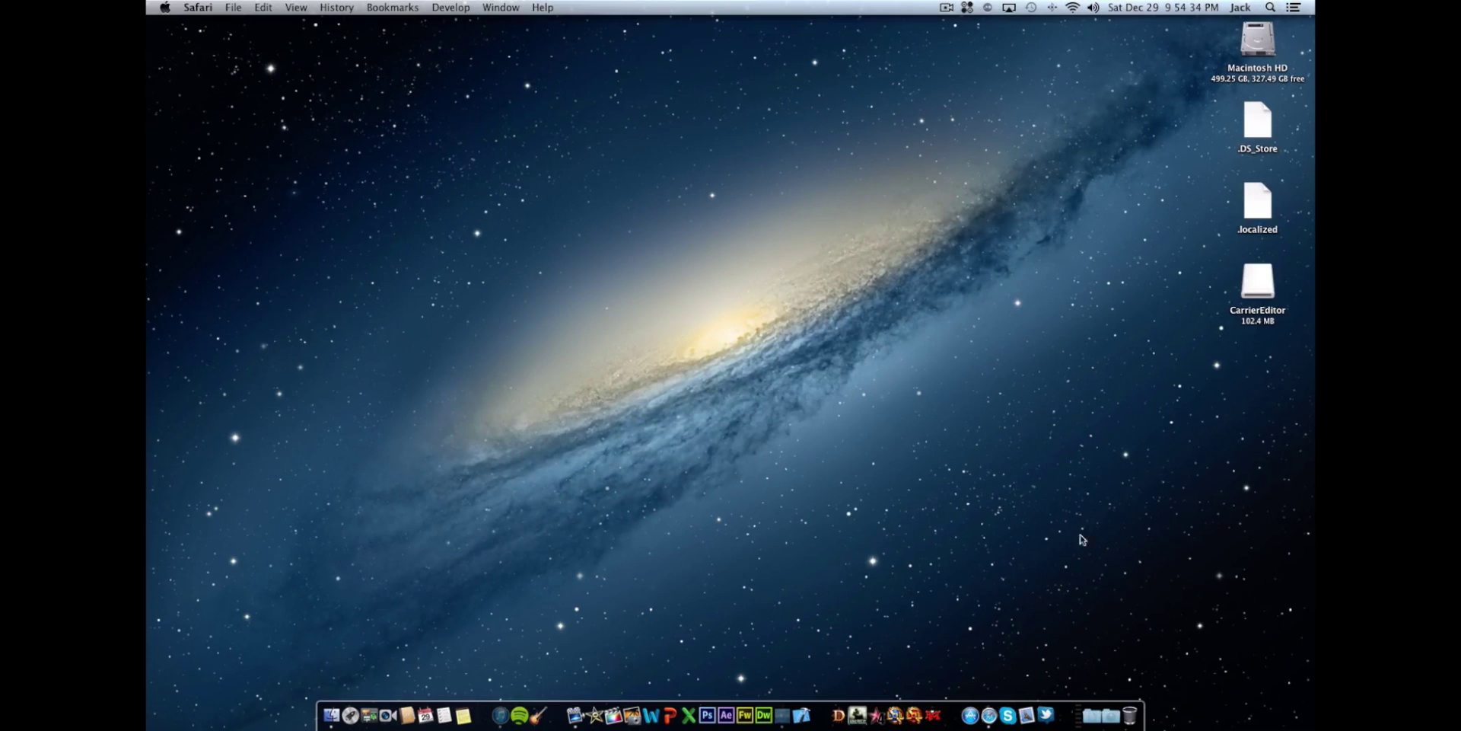
left_click(1109, 715)
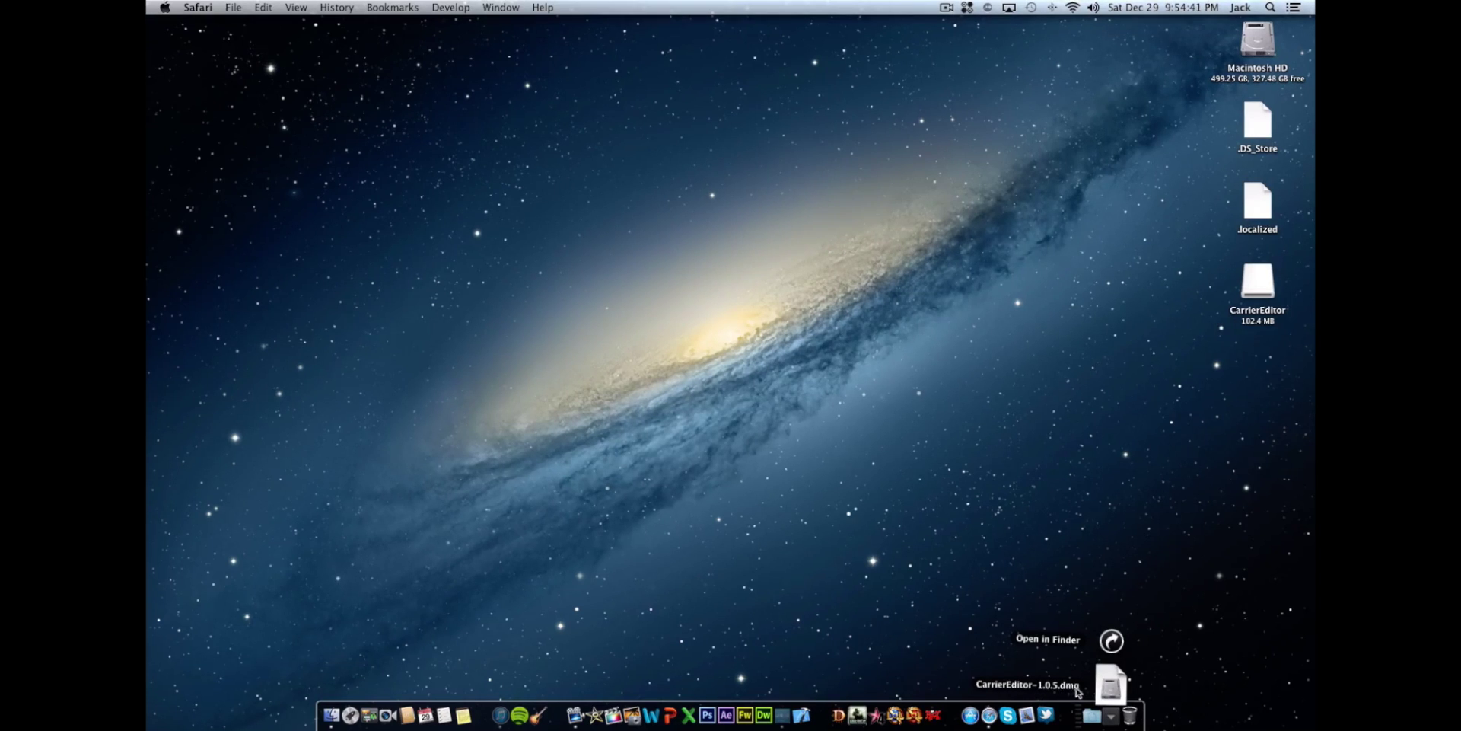
left_click(1187, 494)
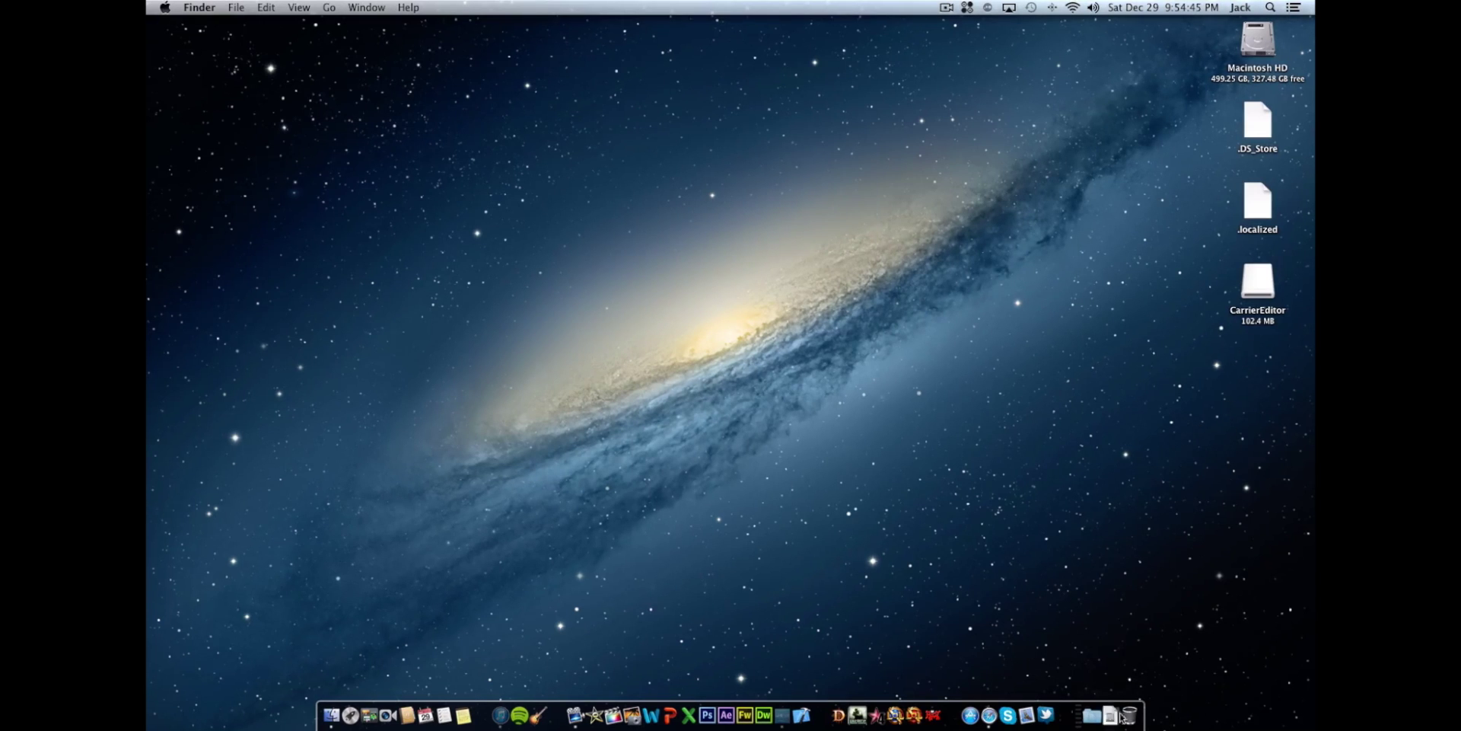
left_click(1111, 716)
left_click(1187, 494)
- Open the CarrierEditor disk and show copying CarrierEditor into Applications
double_click(1258, 291)
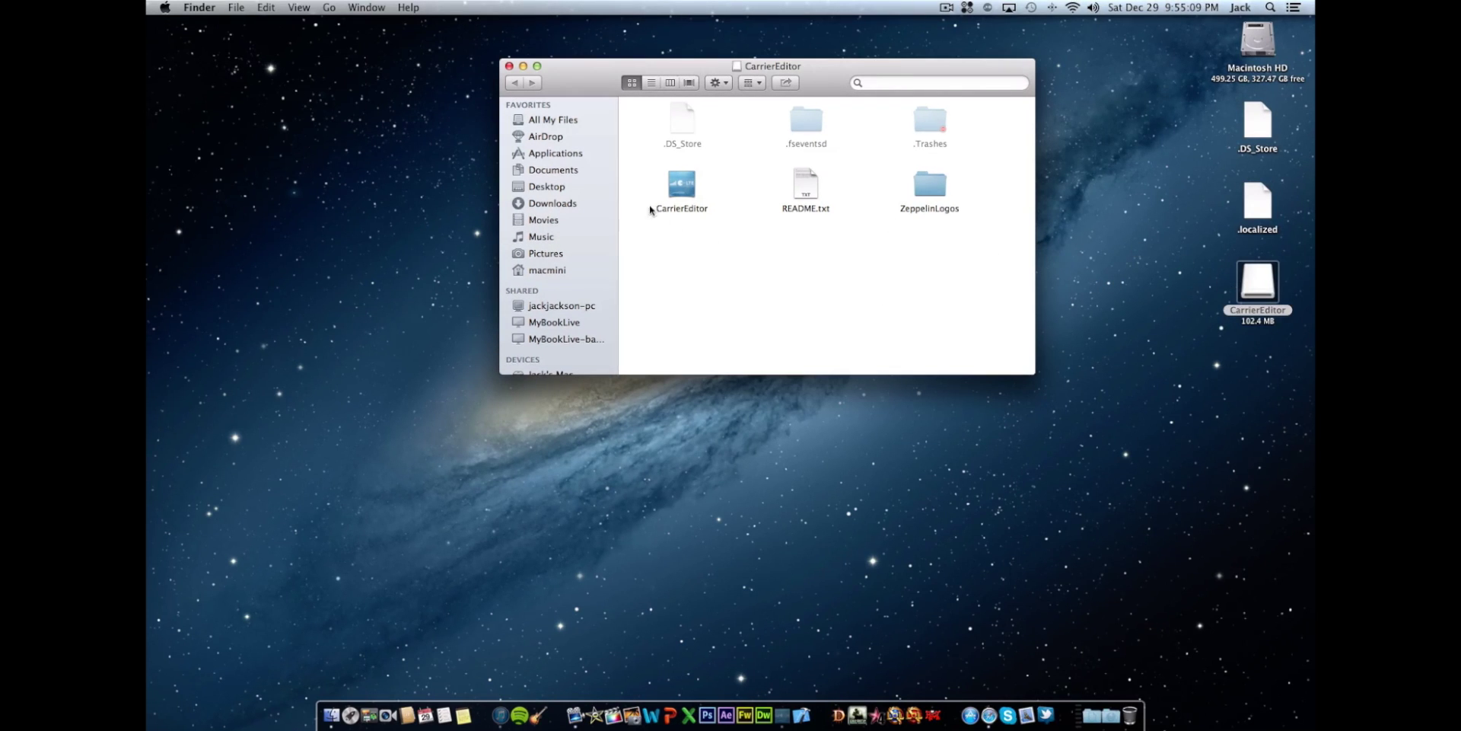
mouse_move(643, 194)
left_mouse_down()
mouse_move(948, 199)
mouse_move(952, 247)
mouse_move(641, 201)
left_mouse_up()
mouse_move(677, 187)
left_mouse_down()
mouse_move(644, 192)
mouse_move(546, 156)
mouse_move(659, 198)
left_mouse_up()
double_click(912, 192)
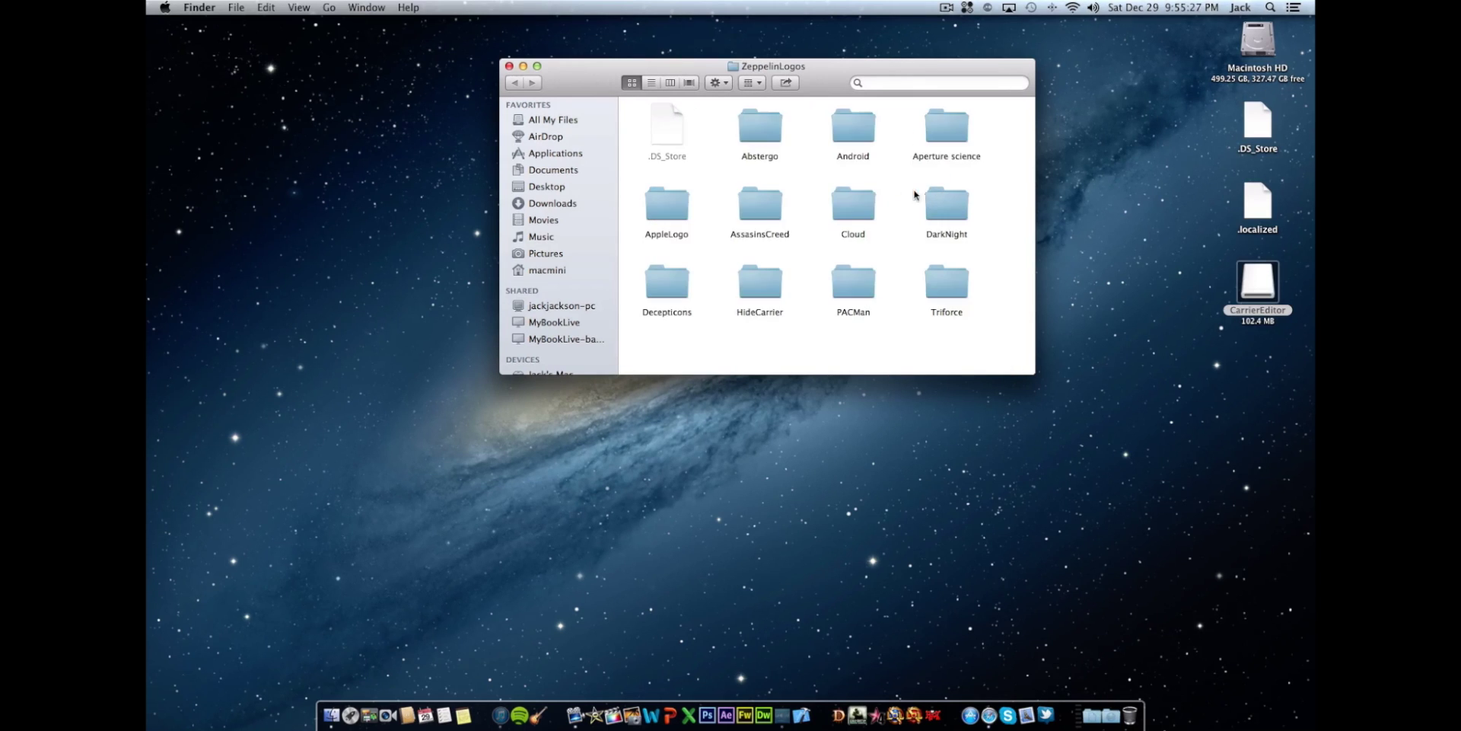
double_click(736, 122)
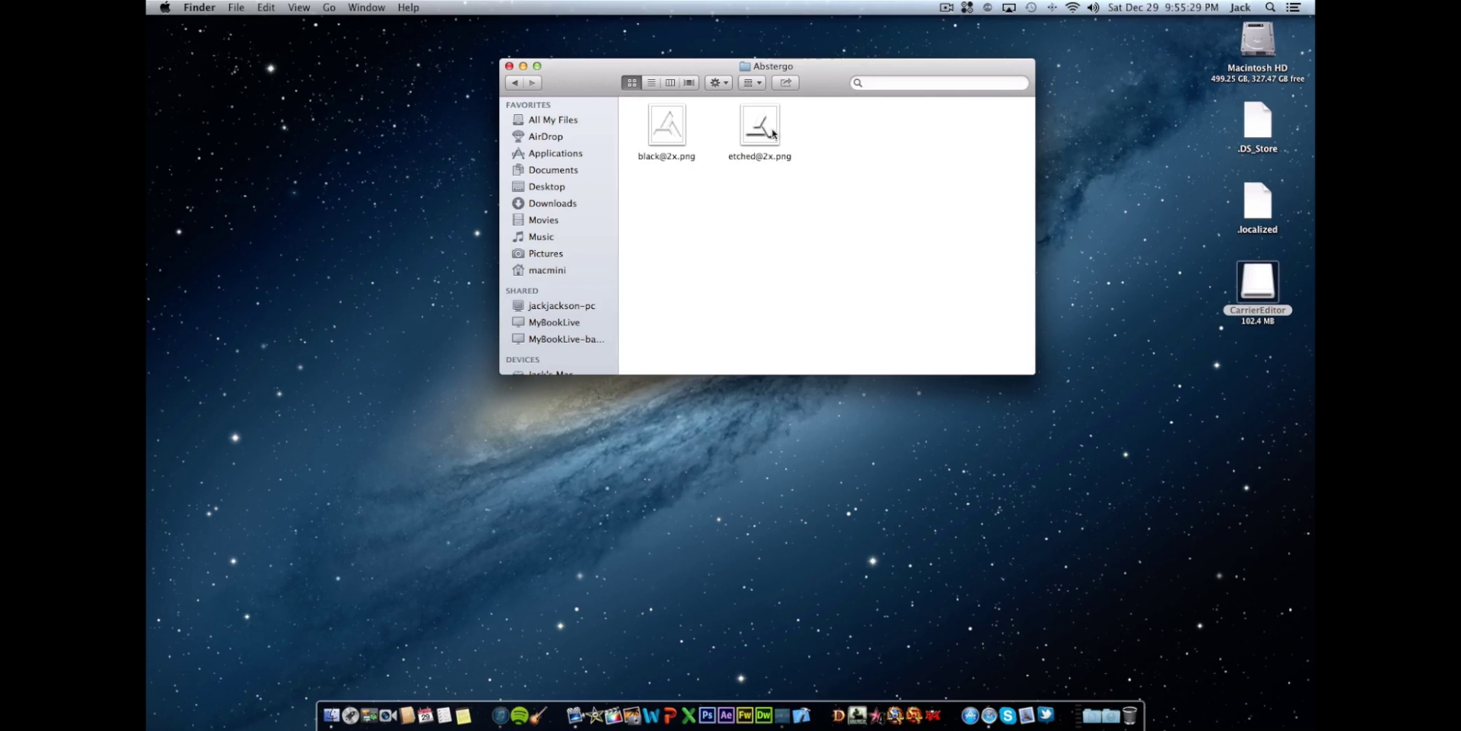
left_click(670, 135)
double_click(669, 135)
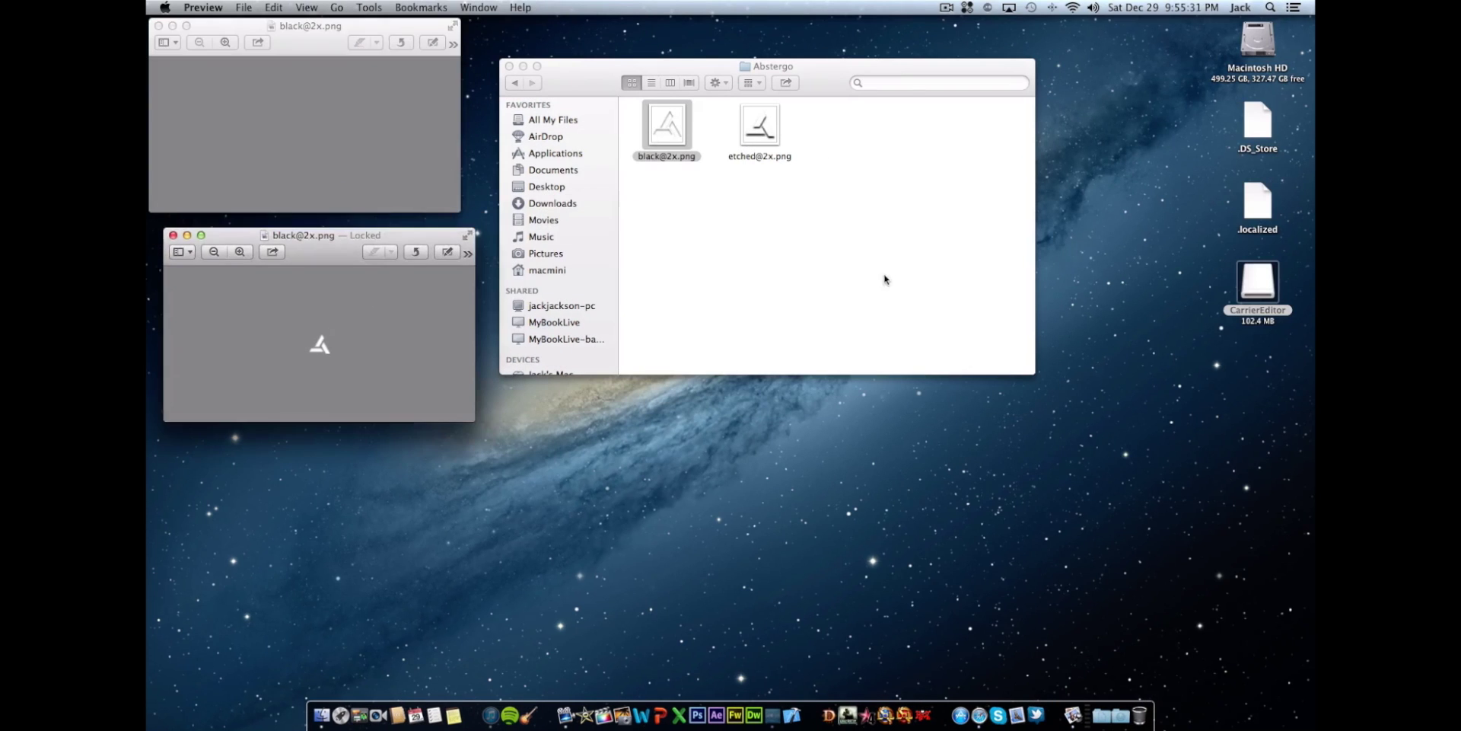
left_click_drag(329, 251, 567, 57)
left_click(478, 38)
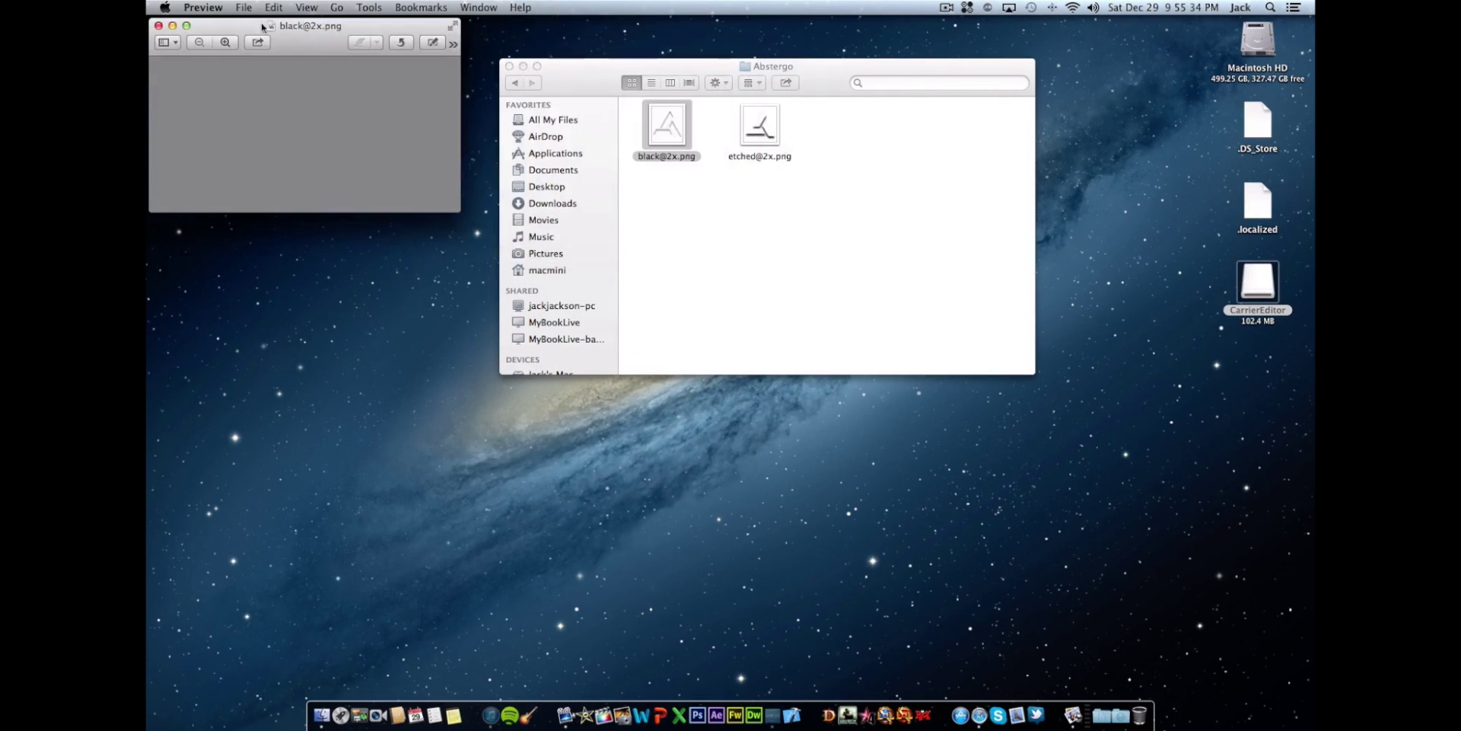
left_click(158, 26)
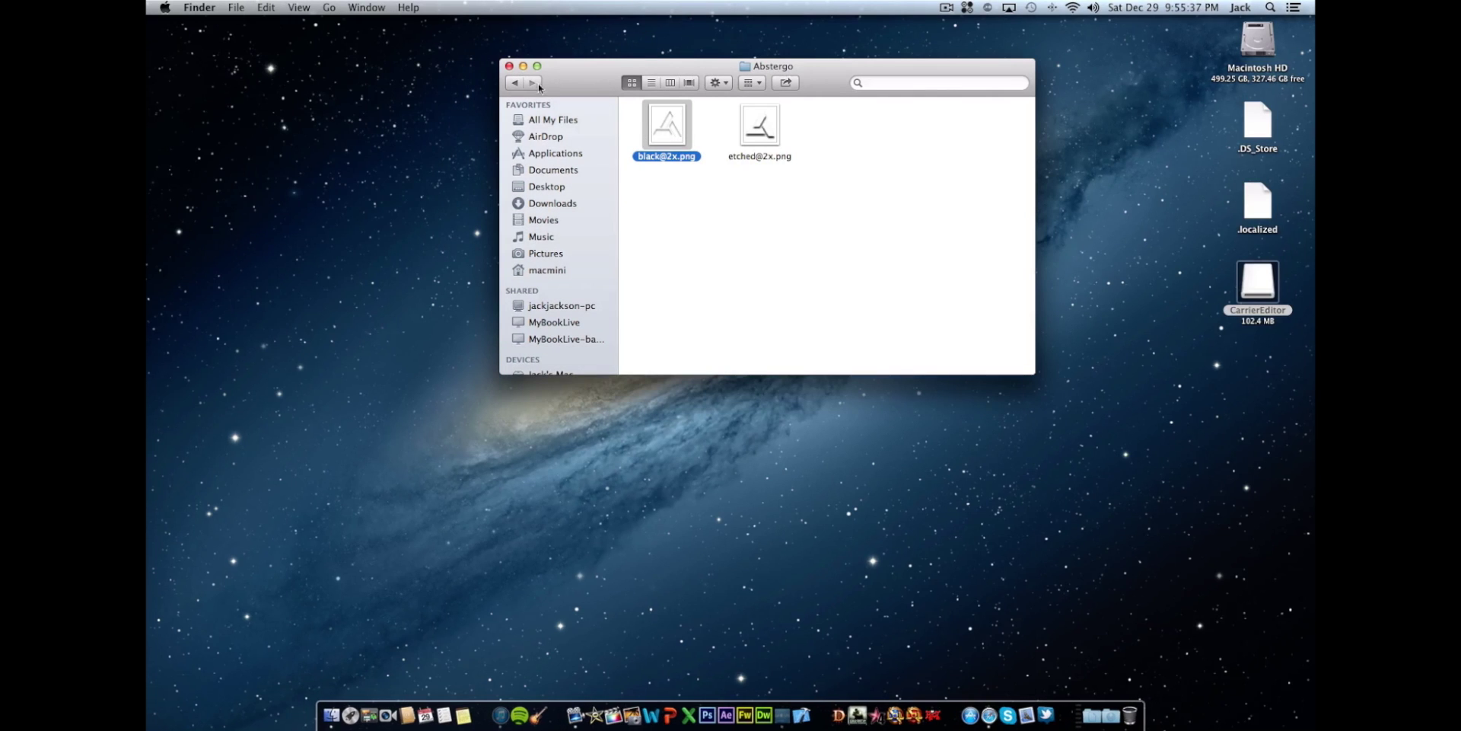
- Back out of the logo folders and close the CarrierEditor disk window
left_click(514, 83)
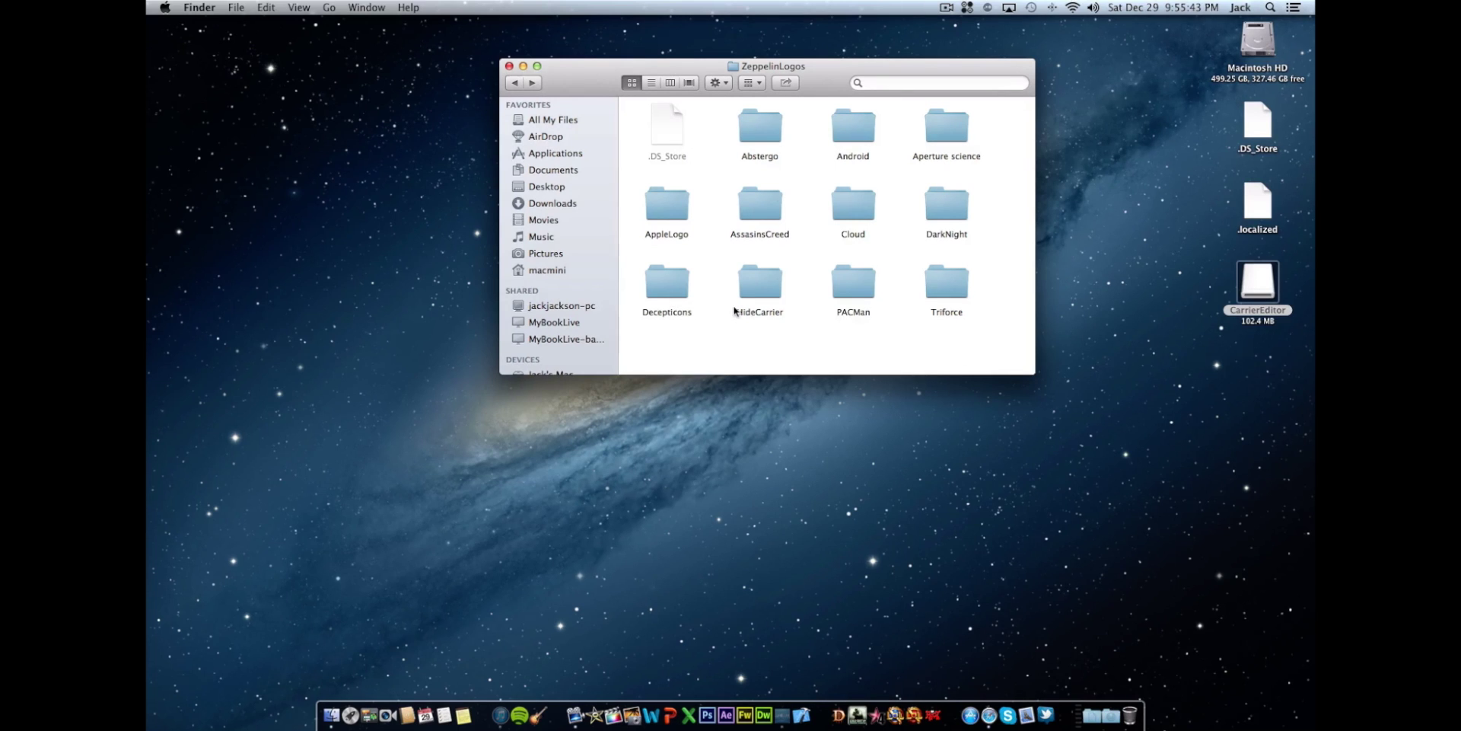
left_click(513, 83)
left_click(509, 67)
left_click(791, 483)
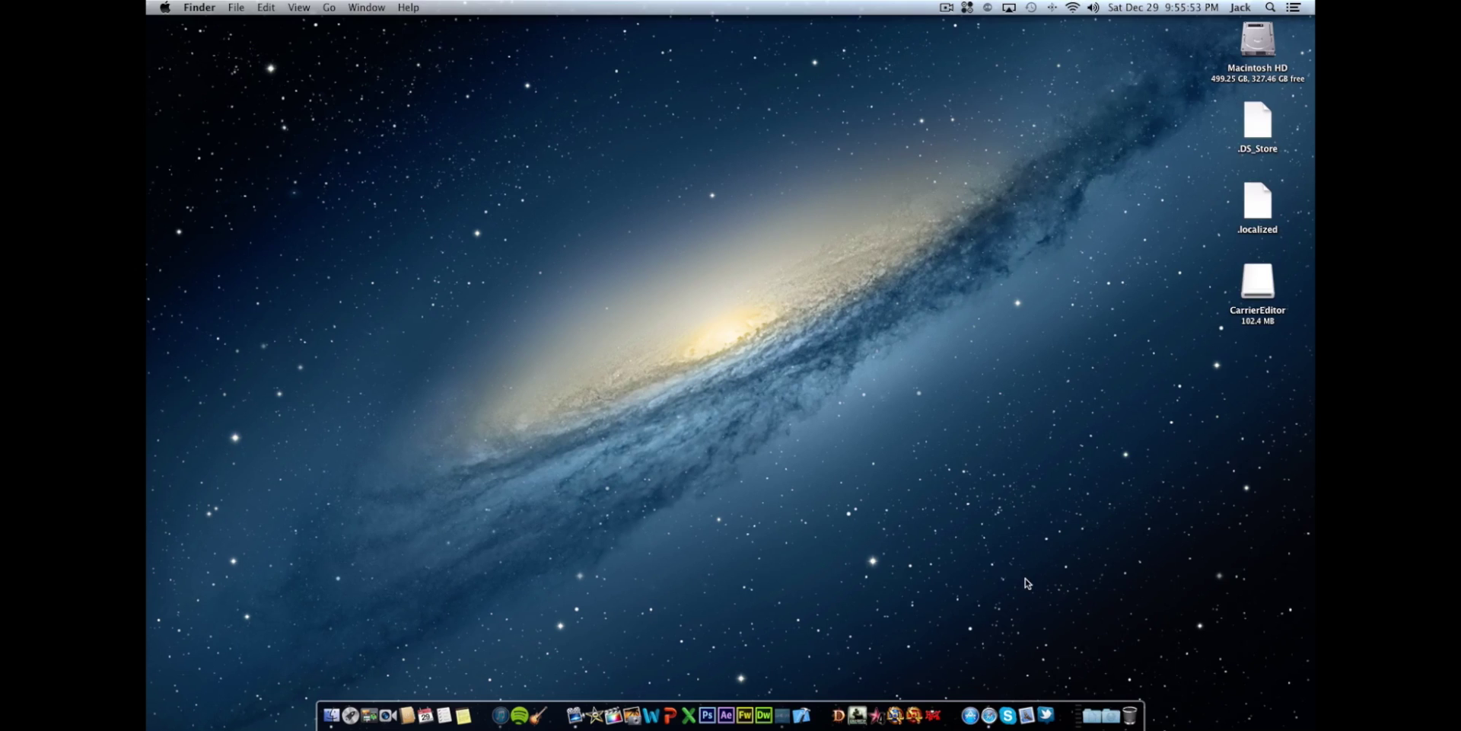
- Create a new Fireworks PNG document, 35 × 40 pixels, with a transparent canvas
double_click(1265, 288)
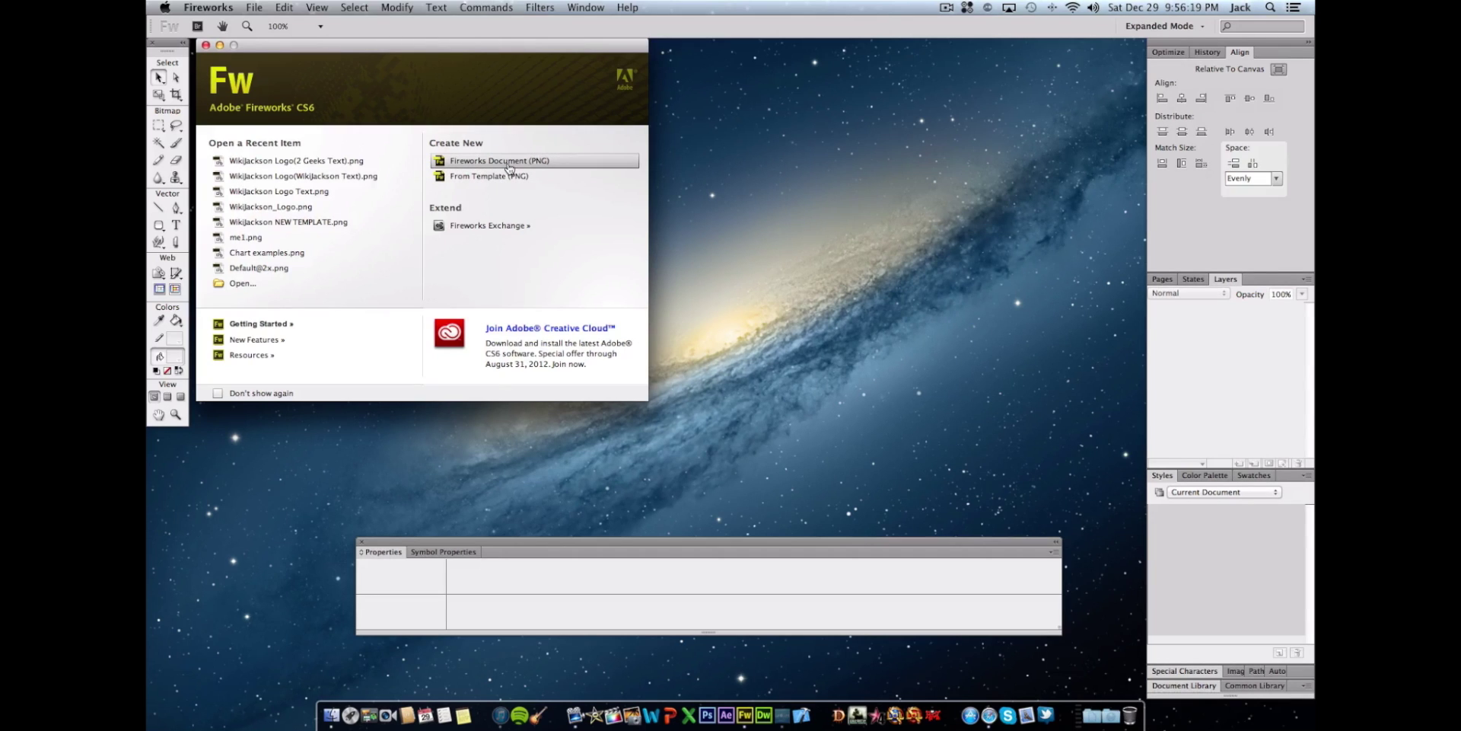
left_click(532, 167)
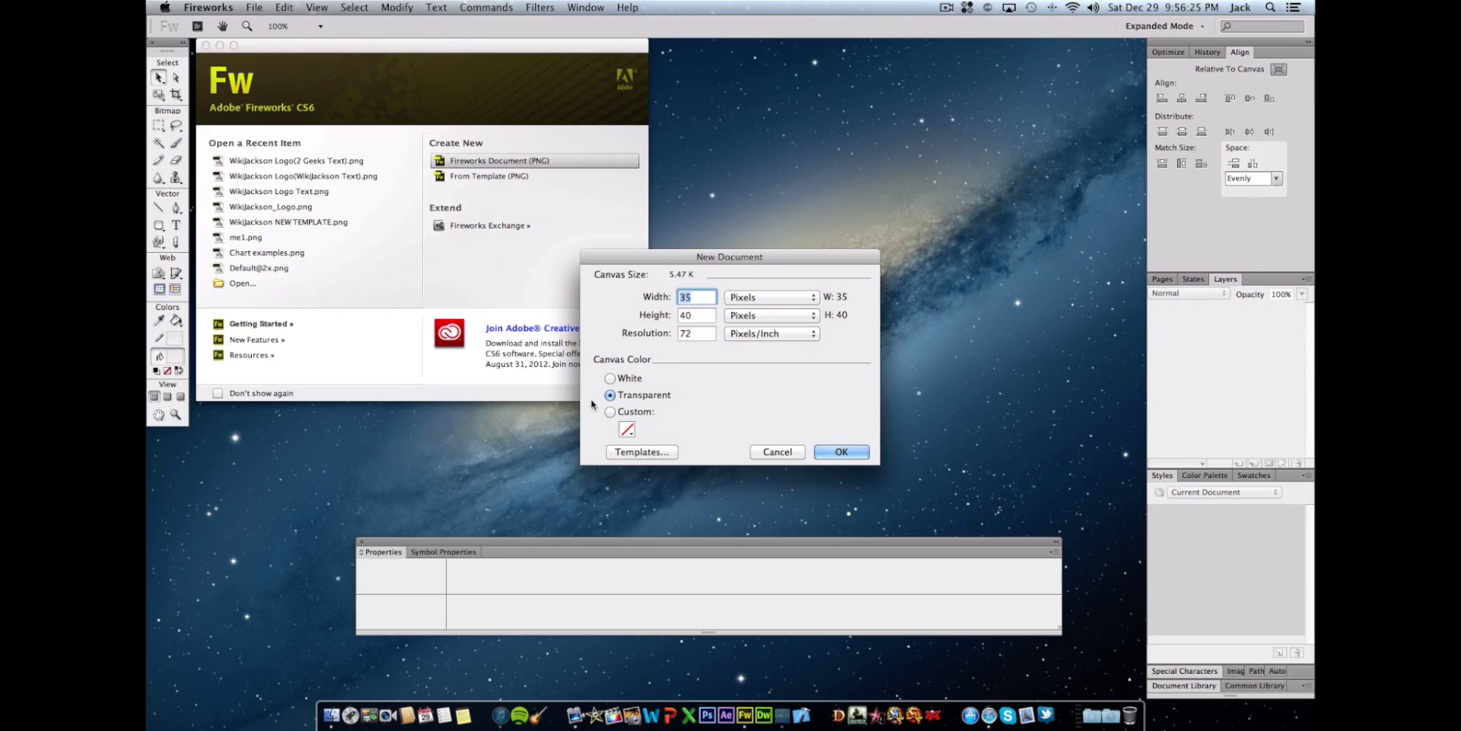
left_click(825, 455)
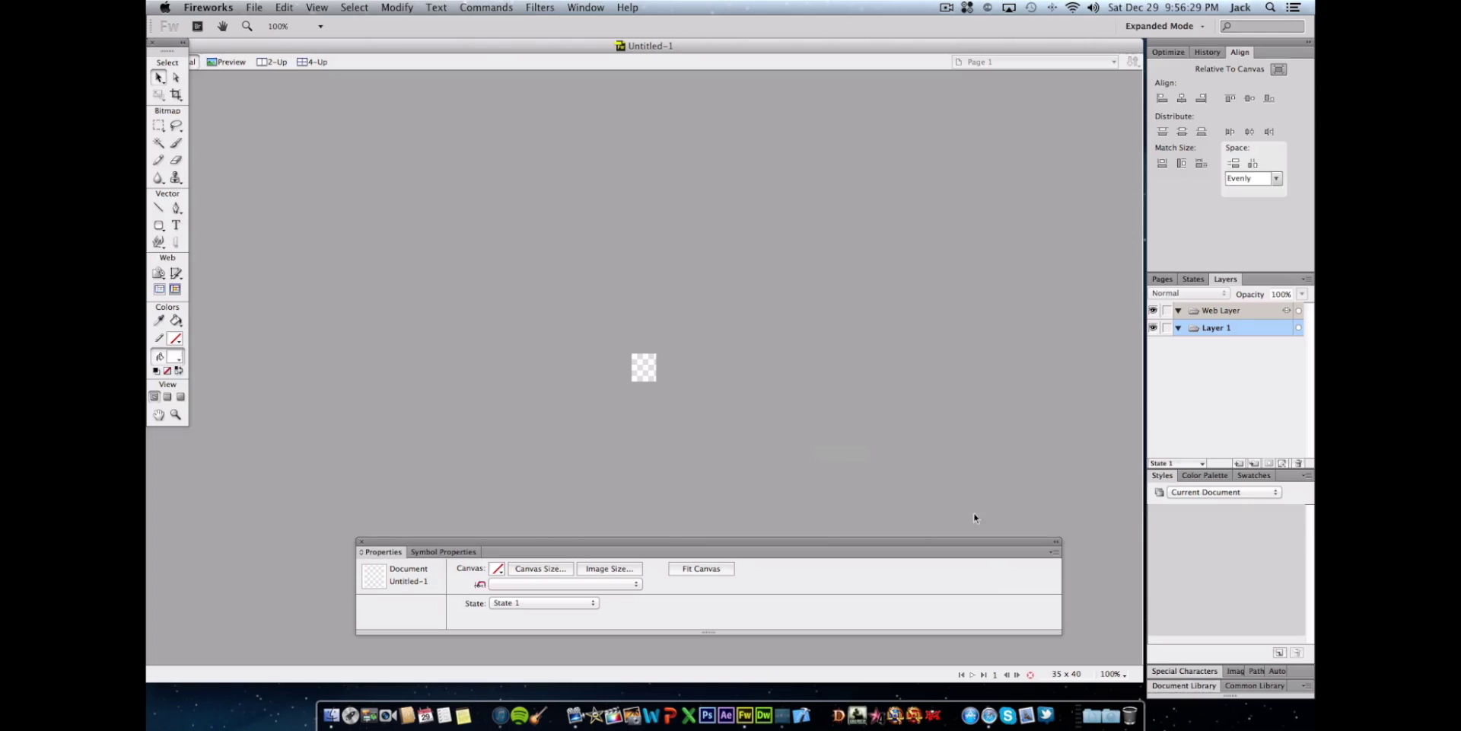
- Zoom to 800% and type the wj initials as white Bionic Comic Bold text, size 25
left_click(1115, 675)
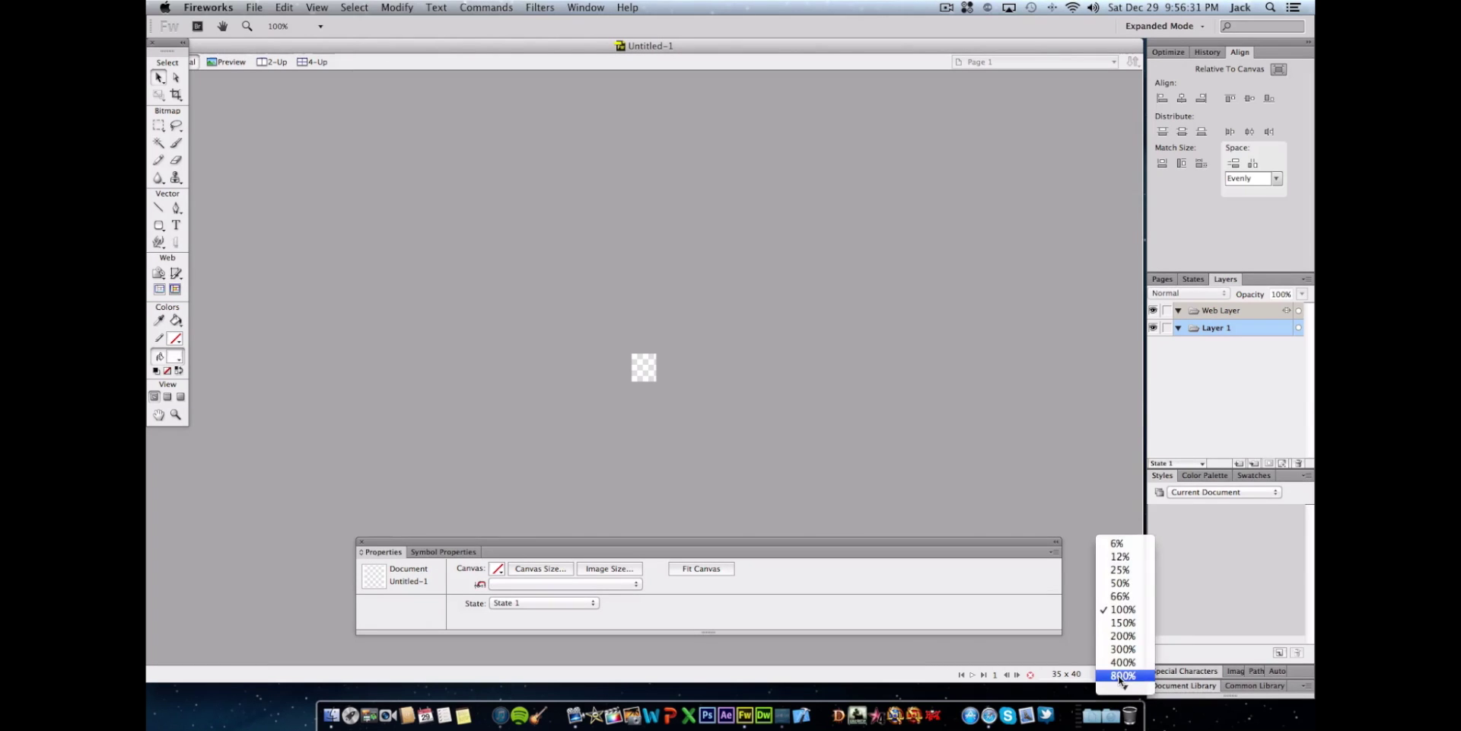
left_click(1121, 675)
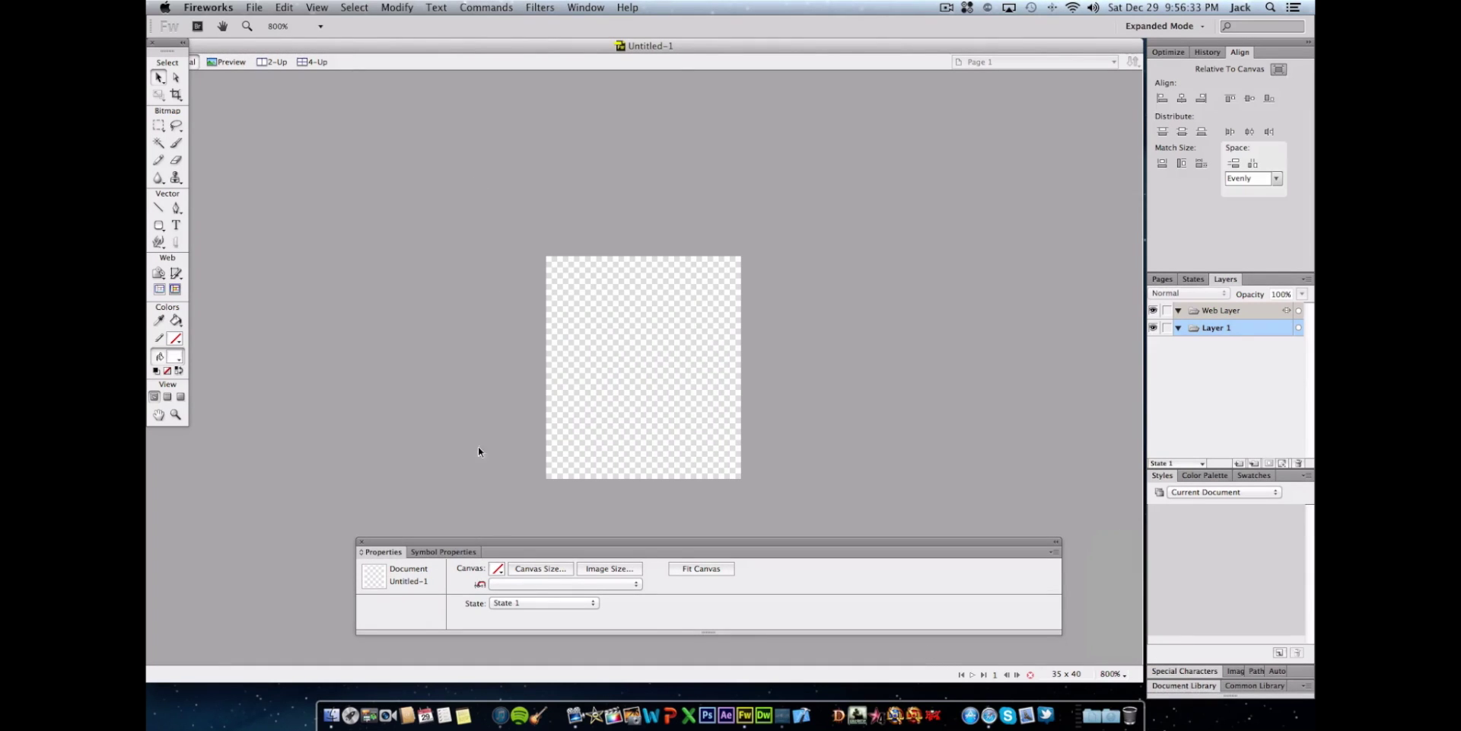
left_click(176, 226)
left_click(564, 297)
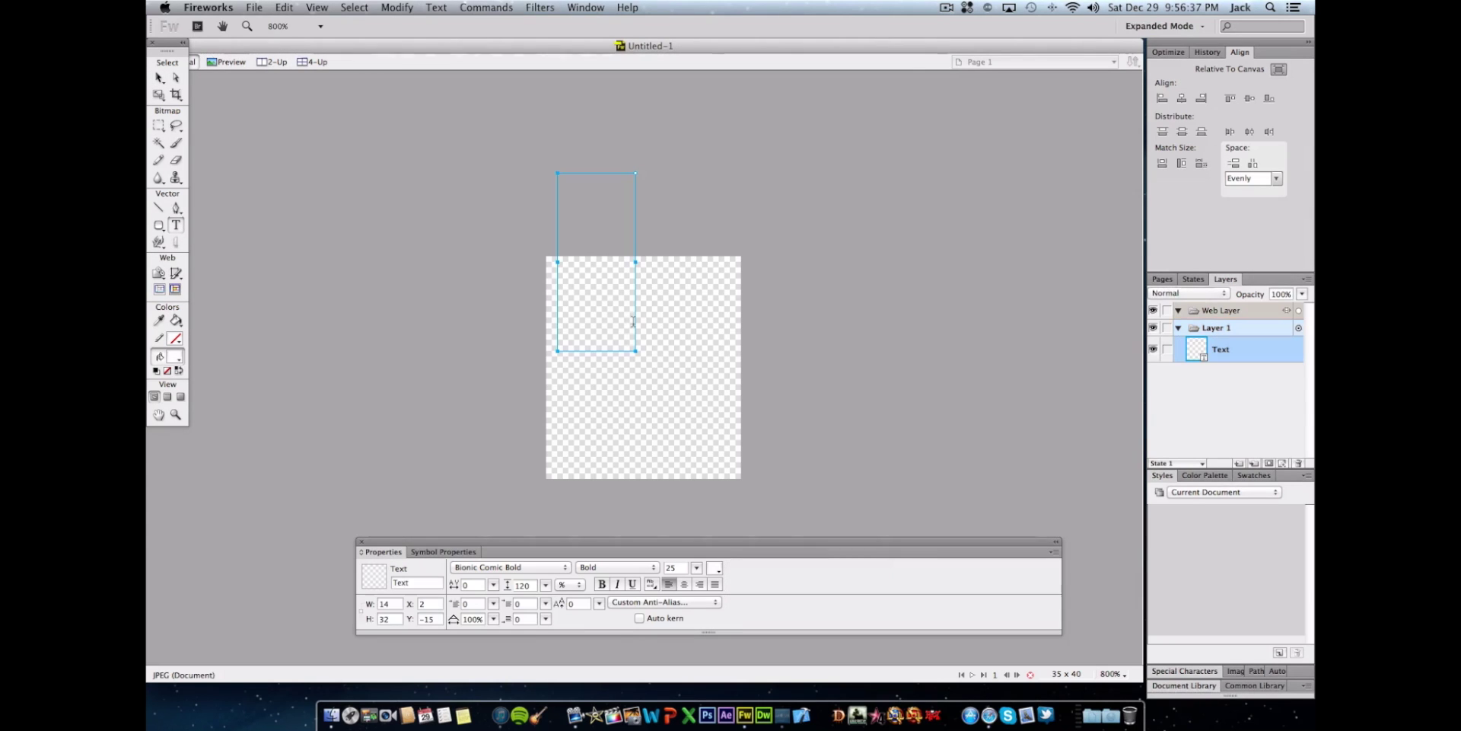
type("Jac")
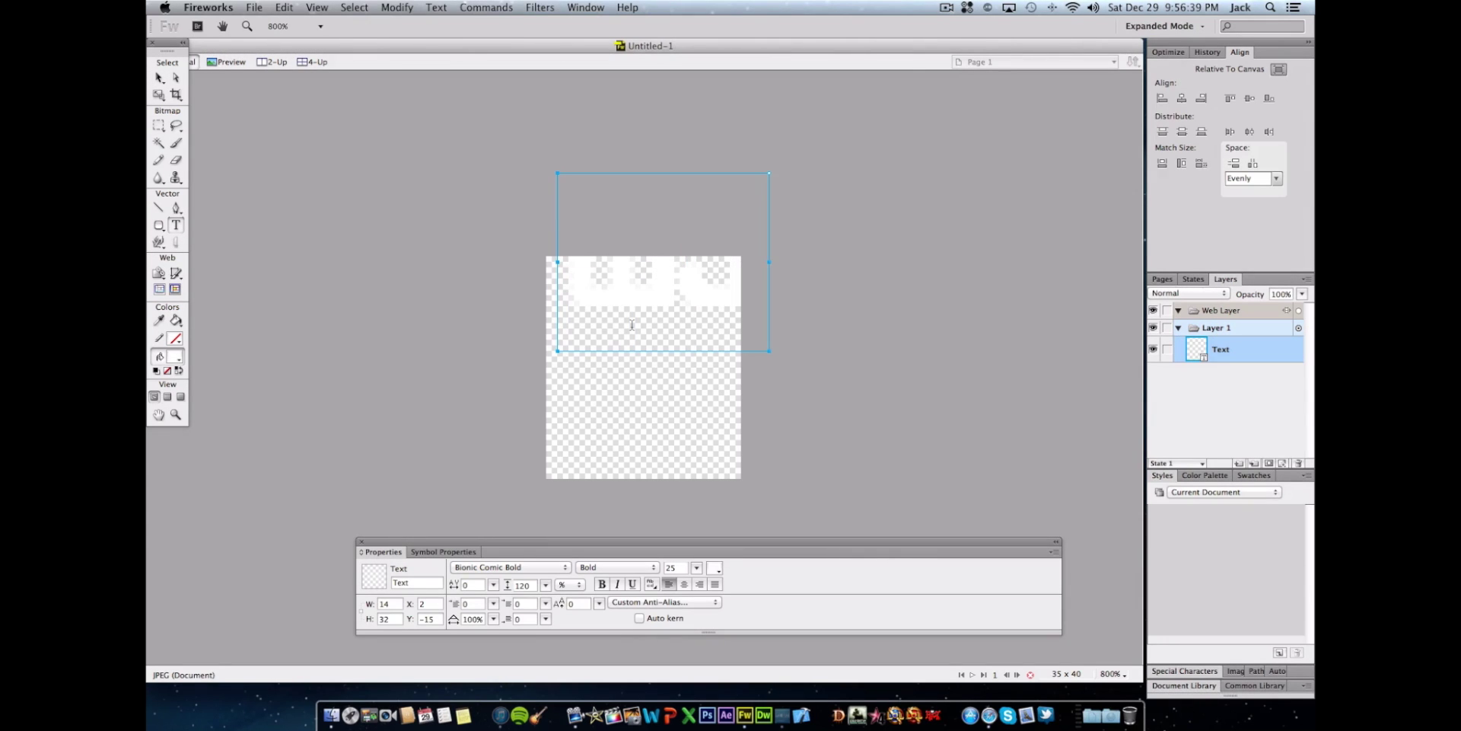
double_click(639, 277)
key("Right")
- Drag the wj text down into the middle of the canvas and reselect it
left_click(158, 77)
left_click_drag(665, 290, 643, 394)
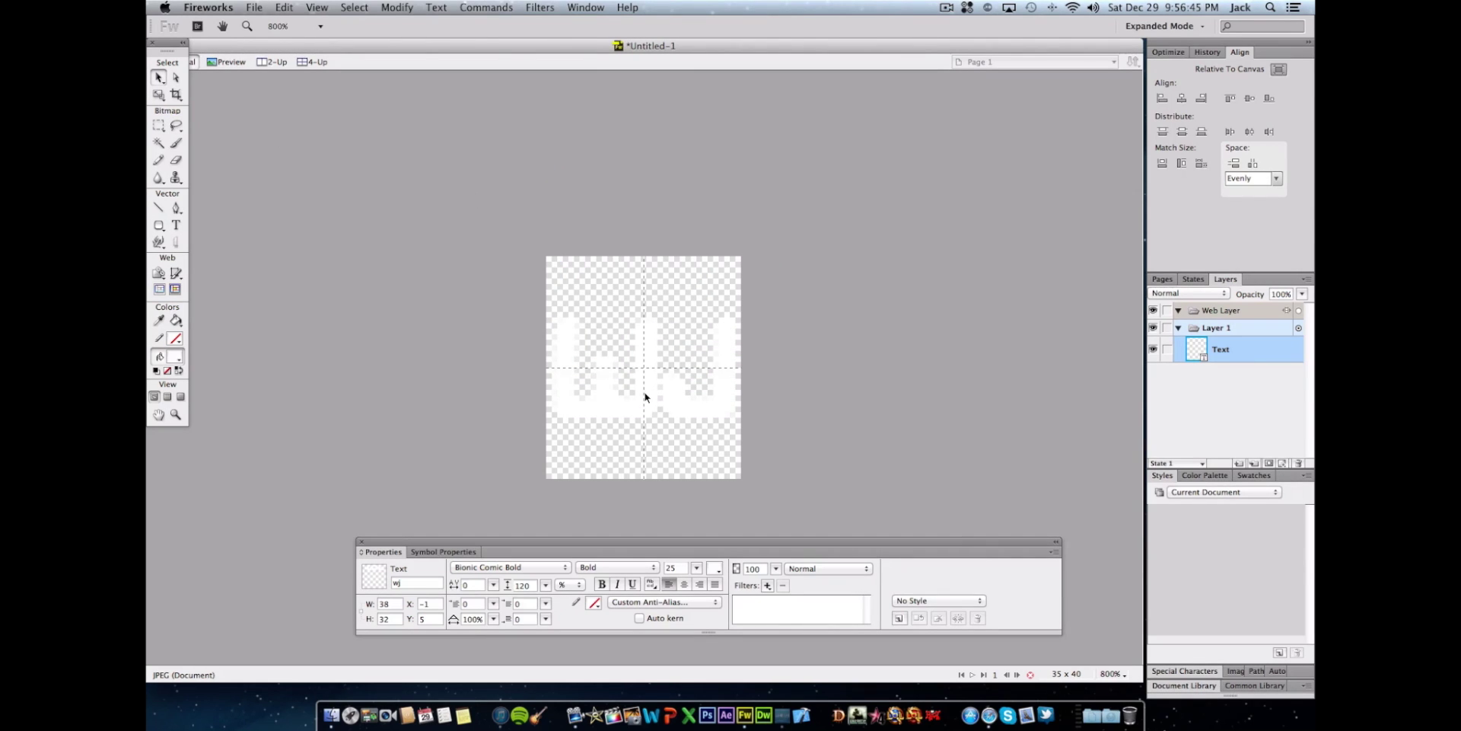
left_click(828, 517)
left_click(678, 414)
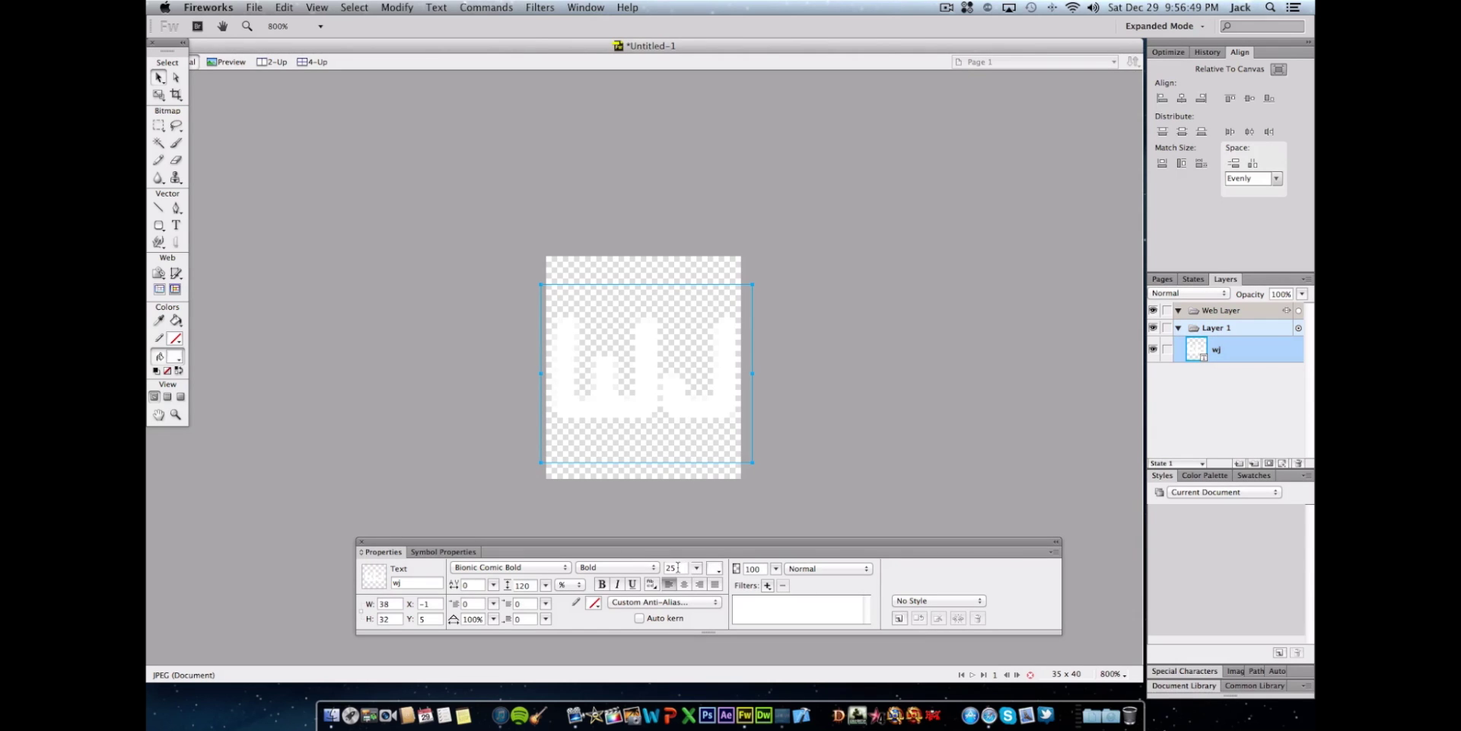
left_click(820, 440)
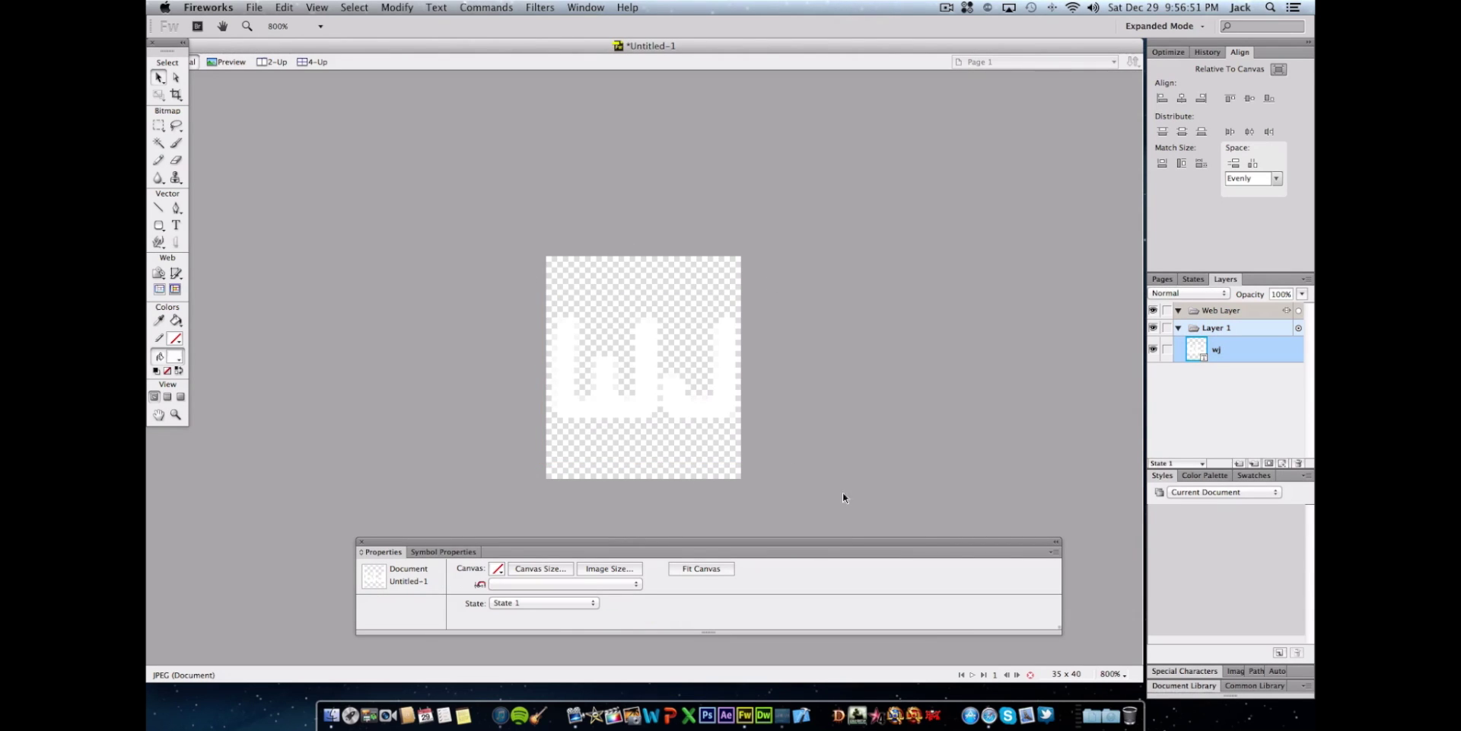
left_click(700, 456)
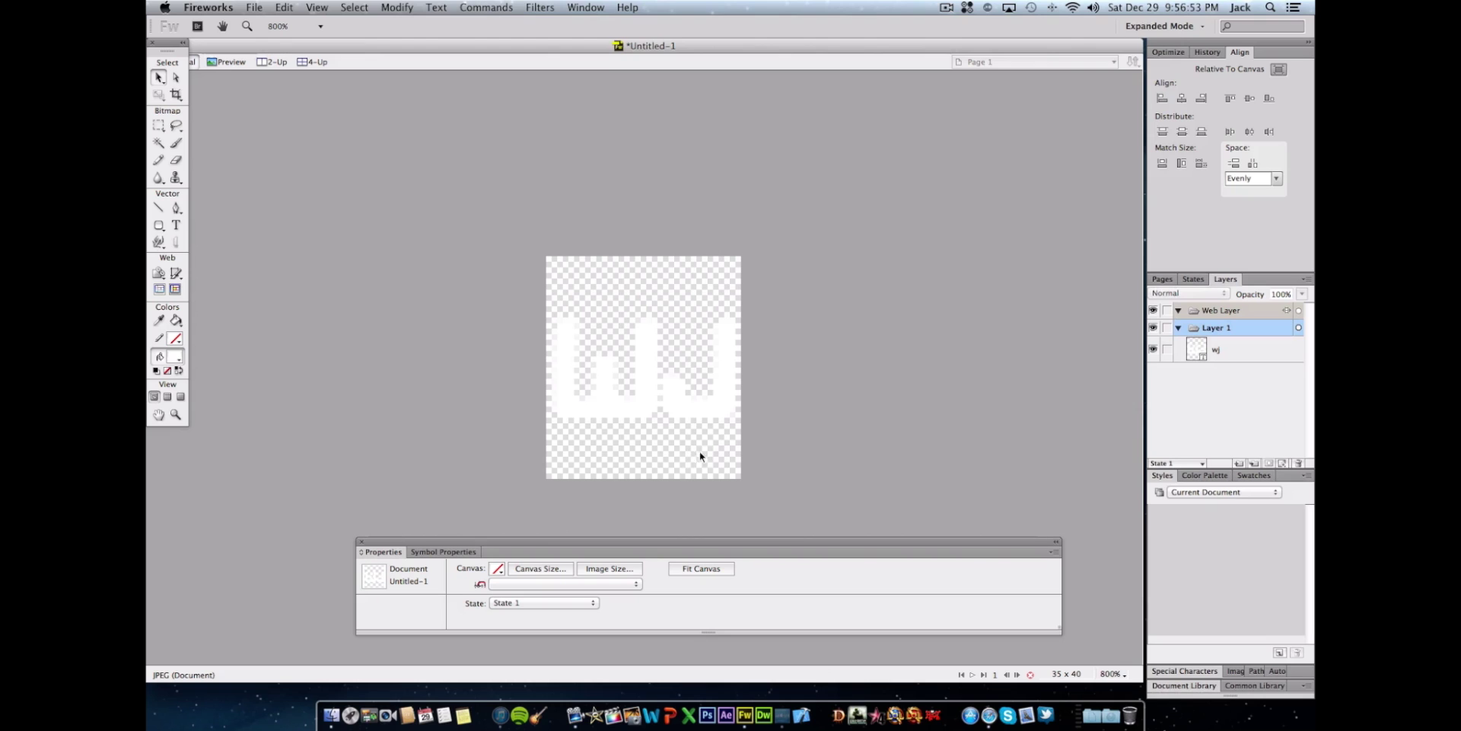
left_click(574, 402)
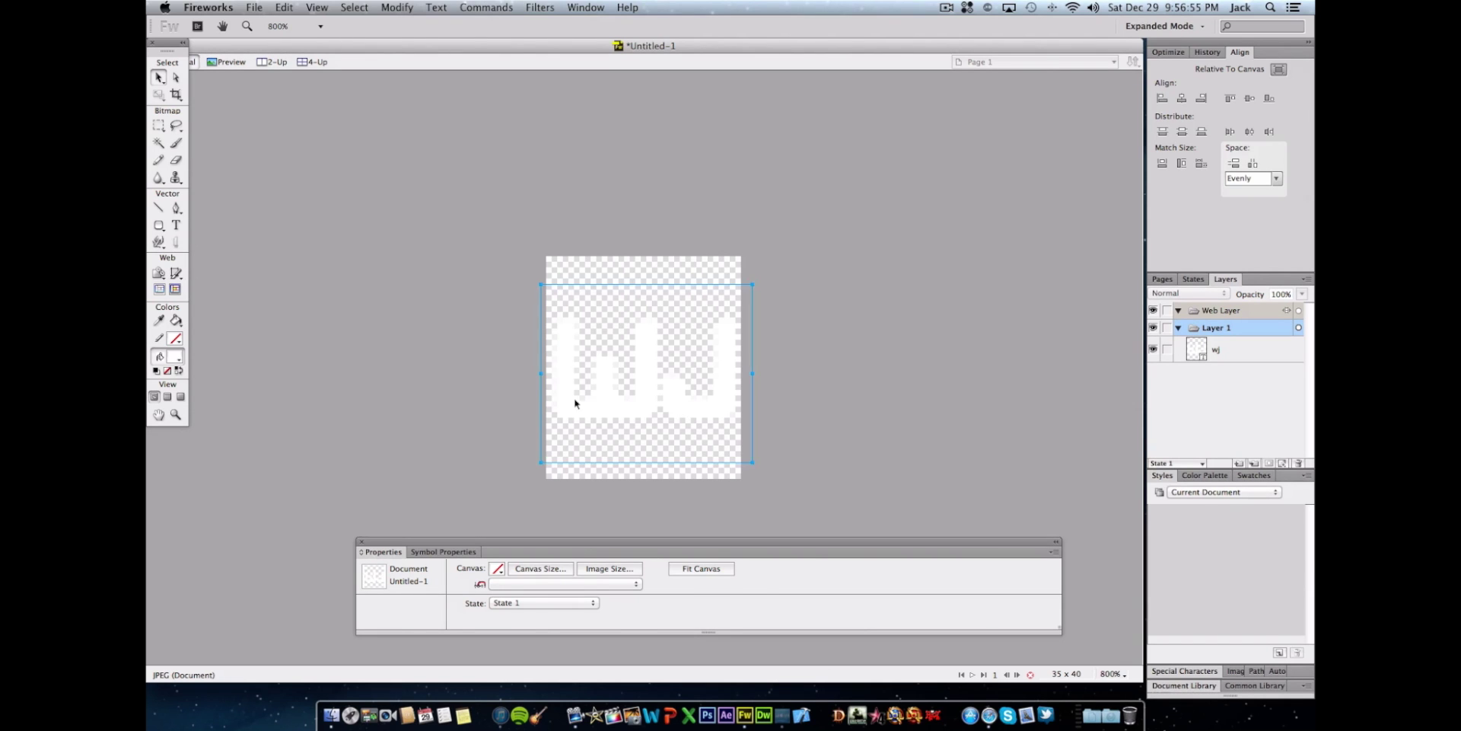
left_click(712, 569)
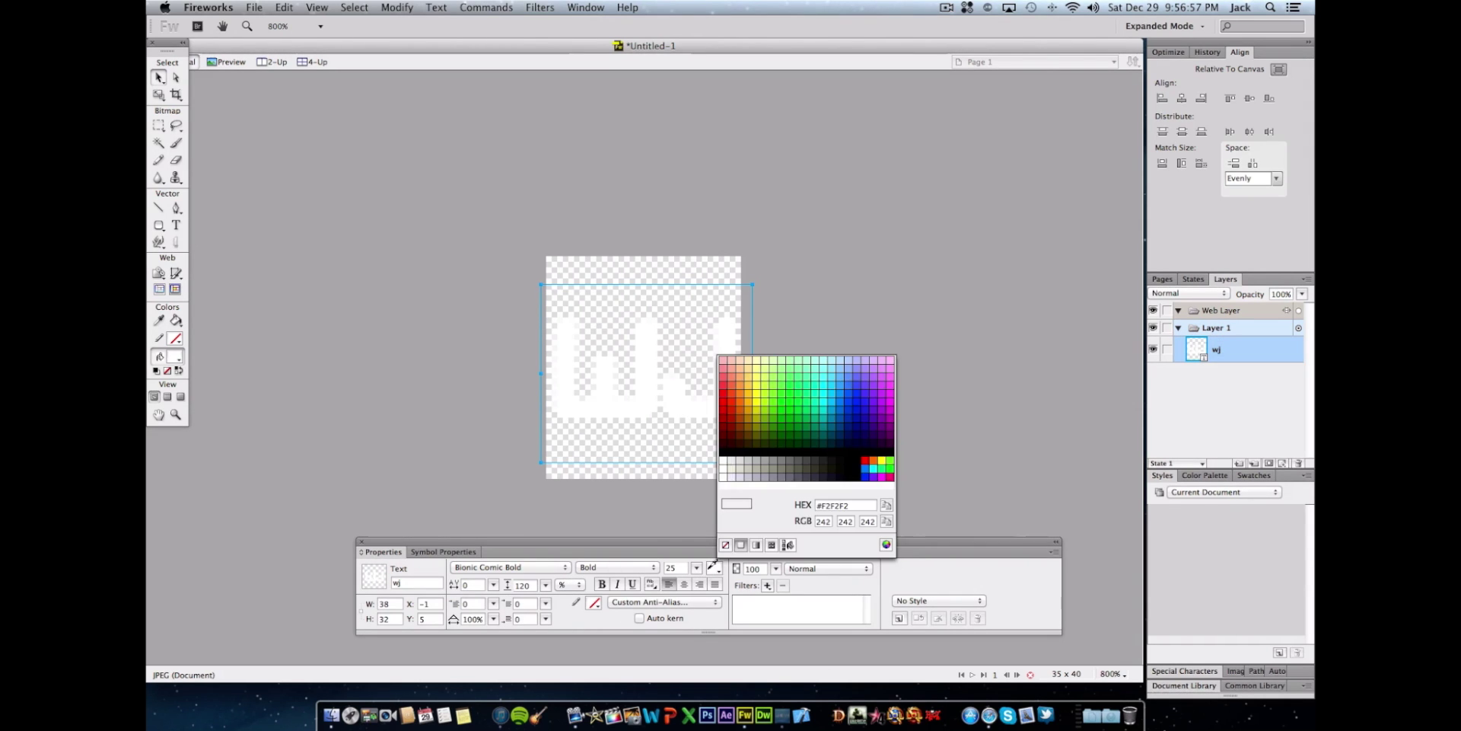
key("Escape")
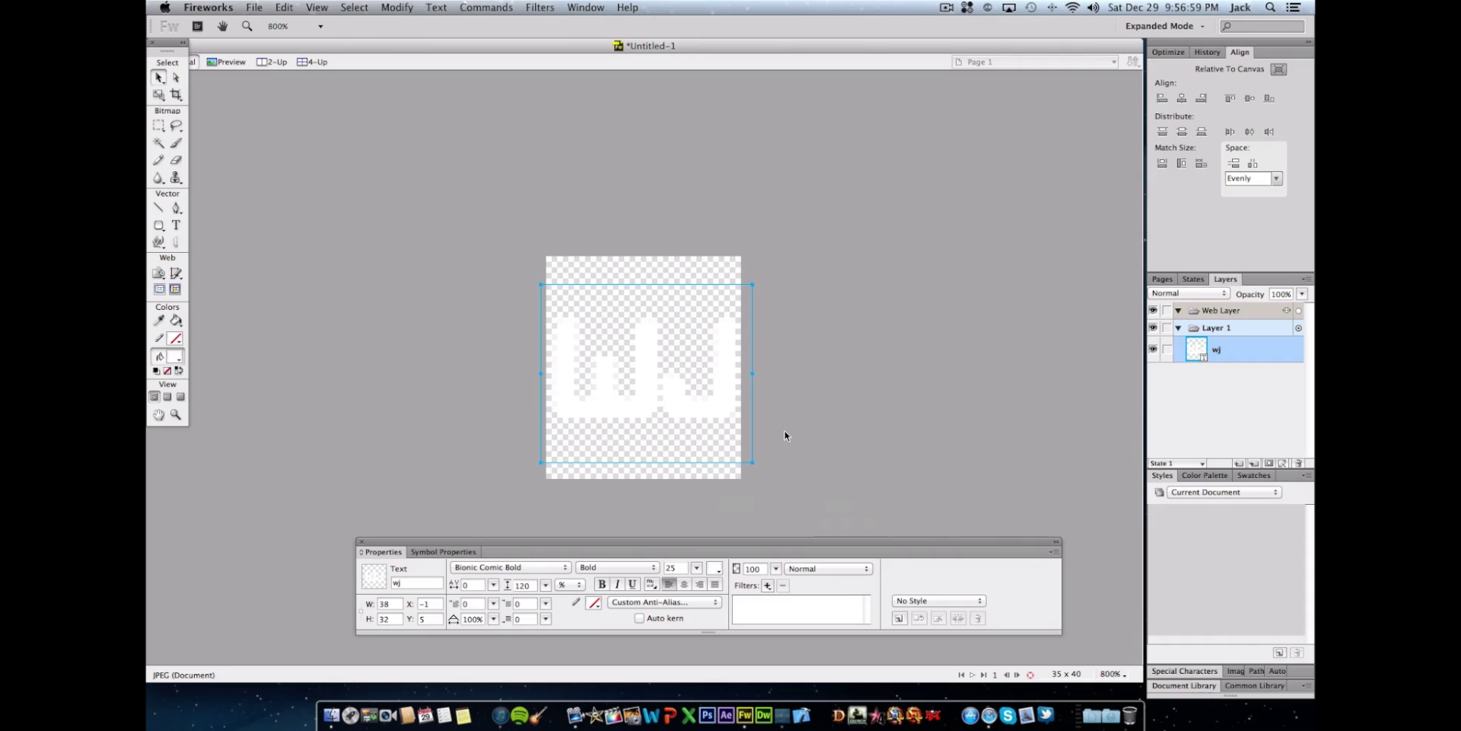
left_click(784, 431)
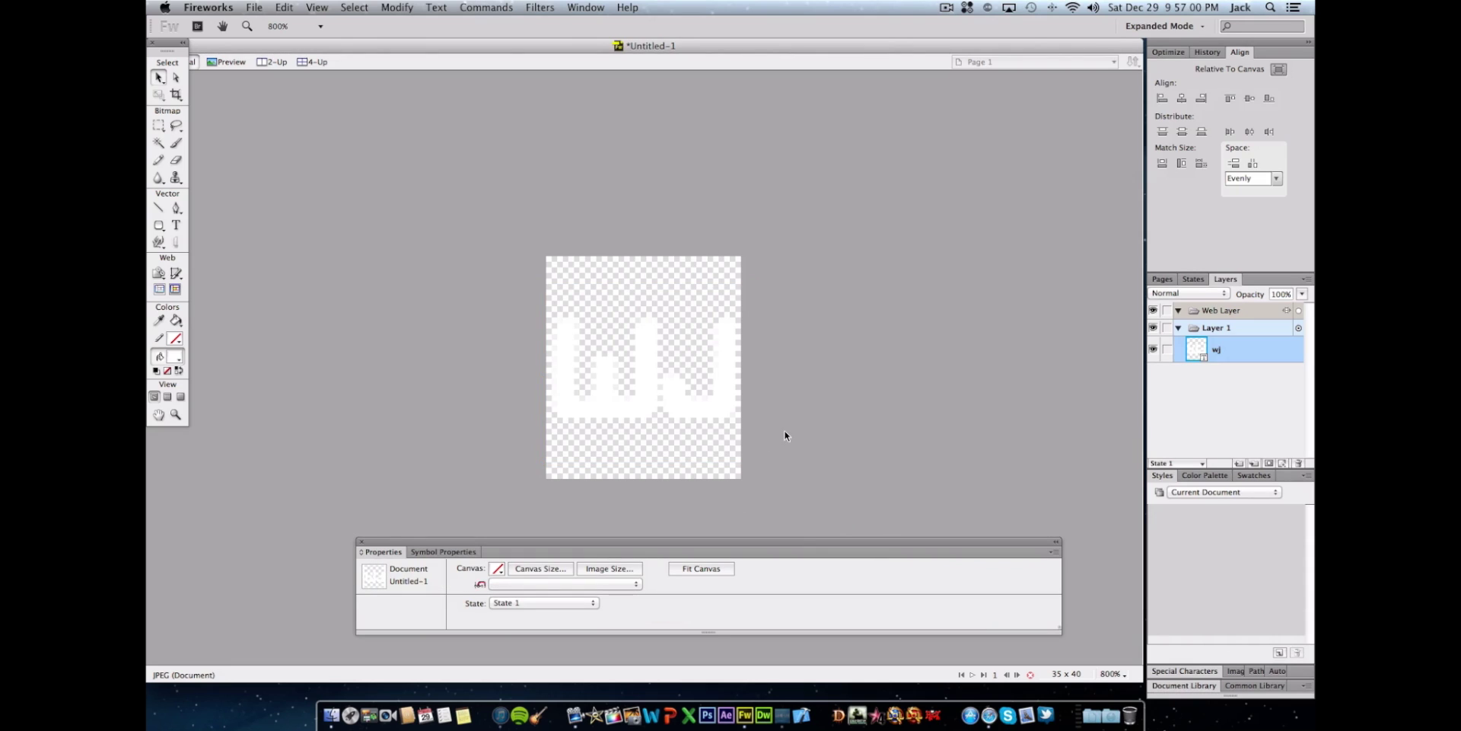
left_click(722, 441)
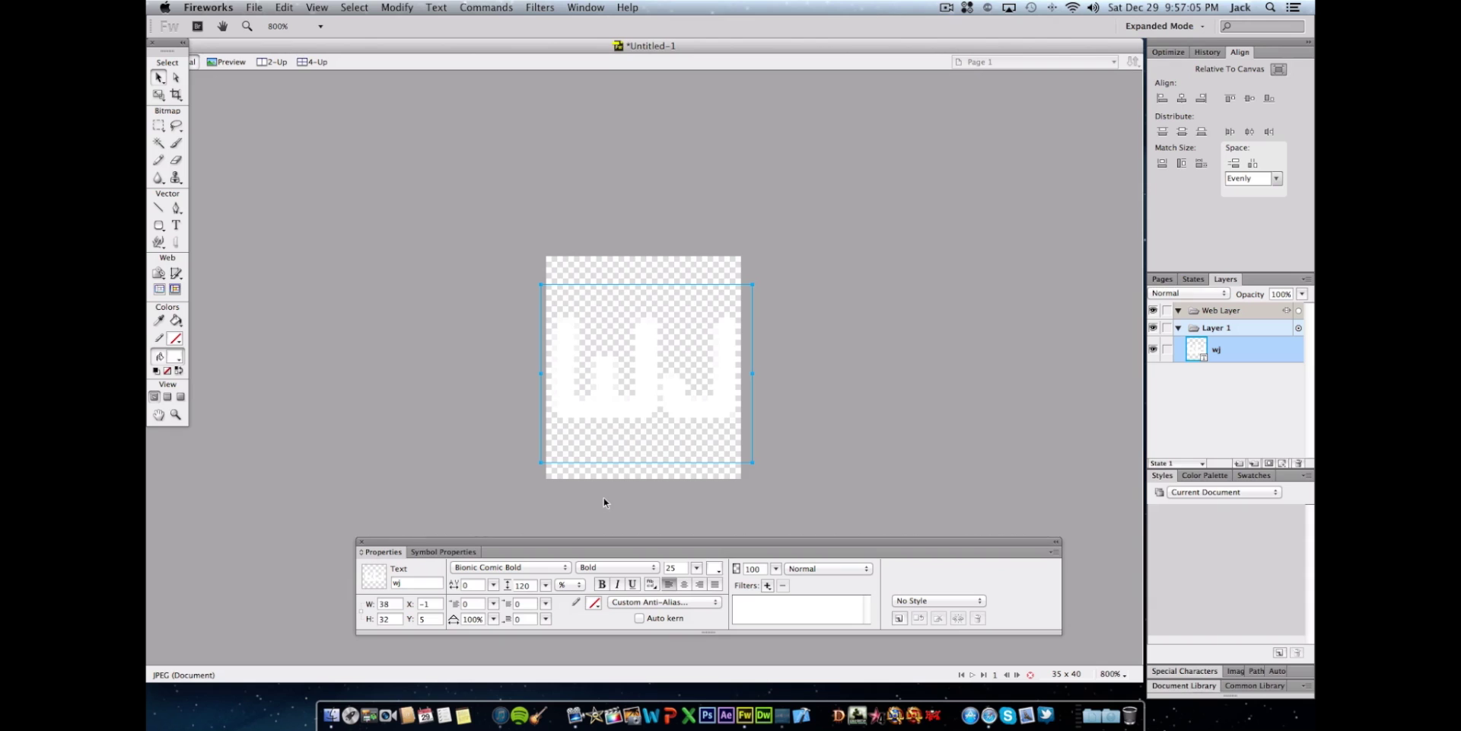
left_click(715, 570)
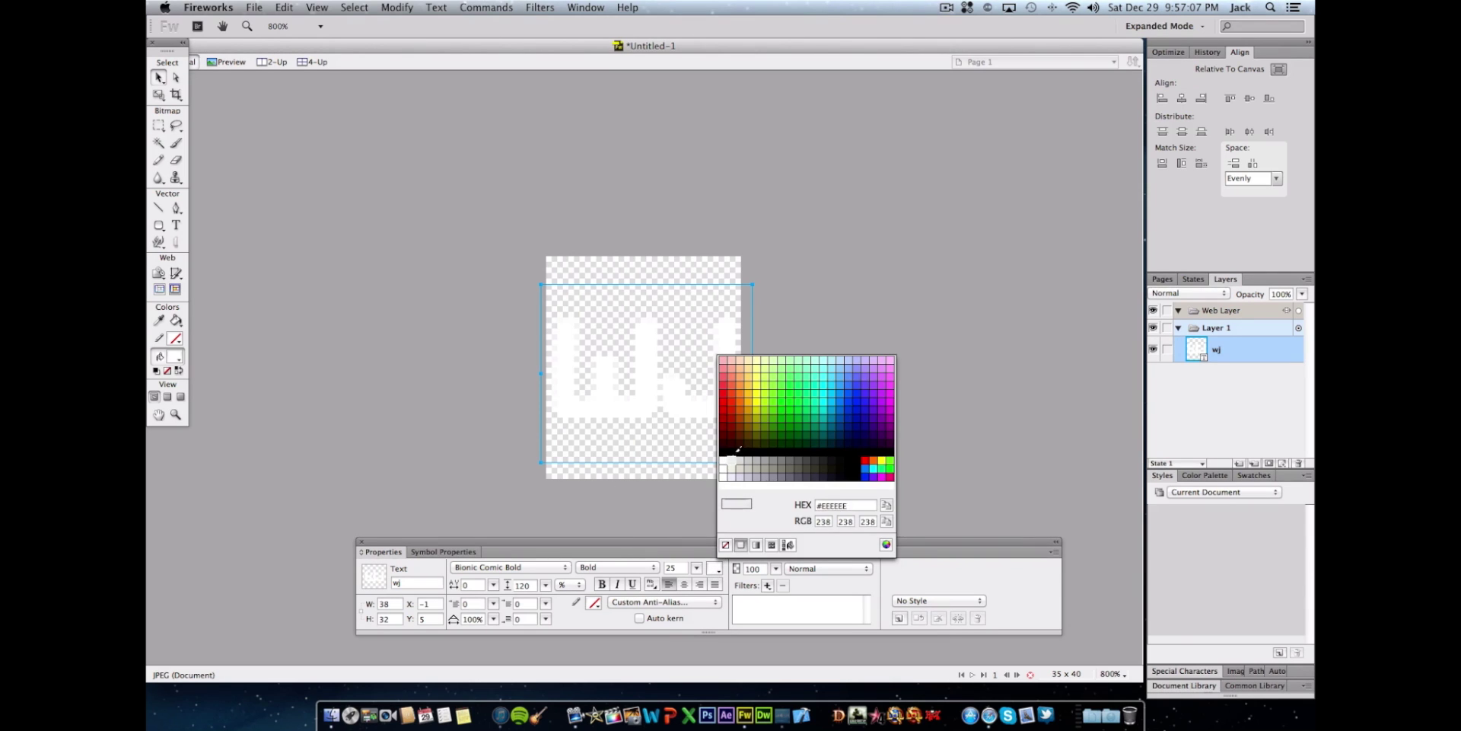
left_click(731, 454)
left_click(715, 569)
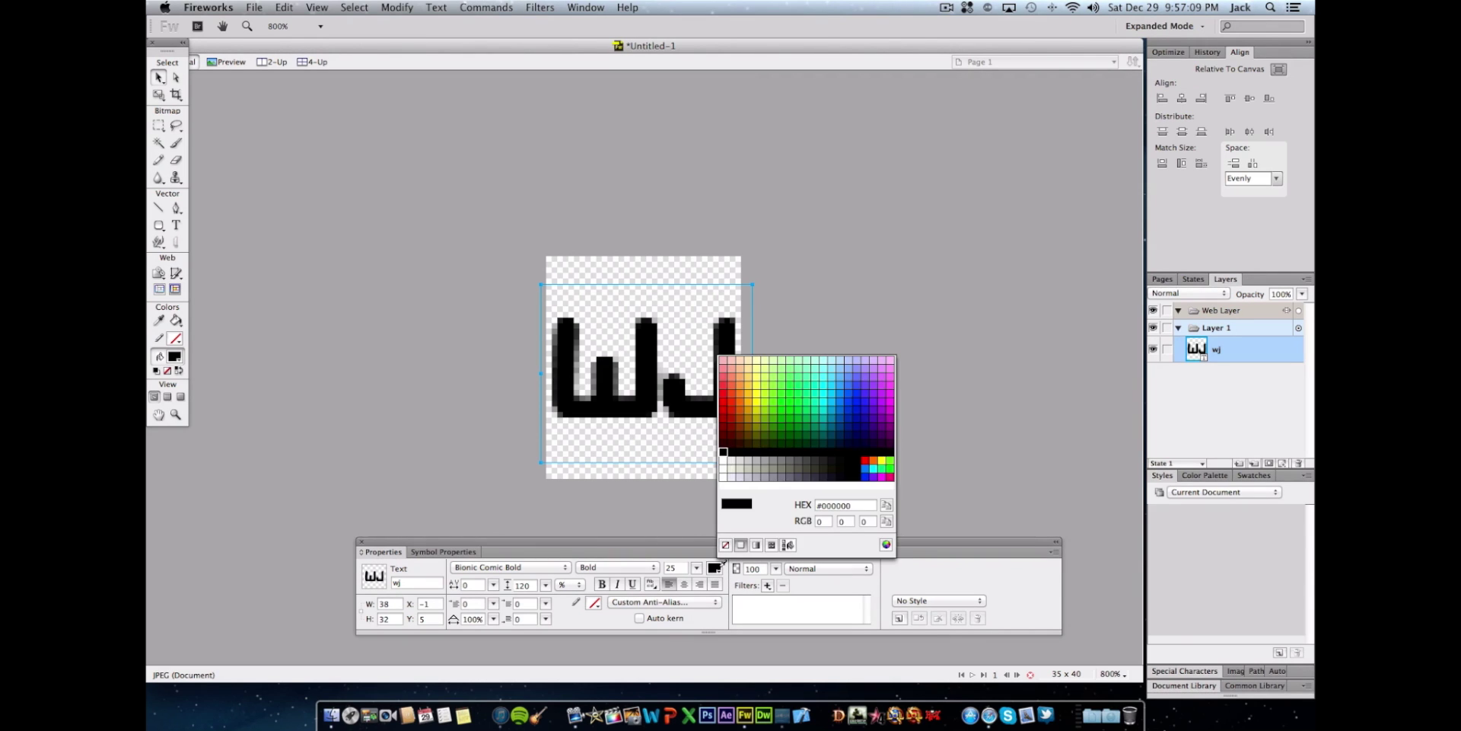
left_click(725, 478)
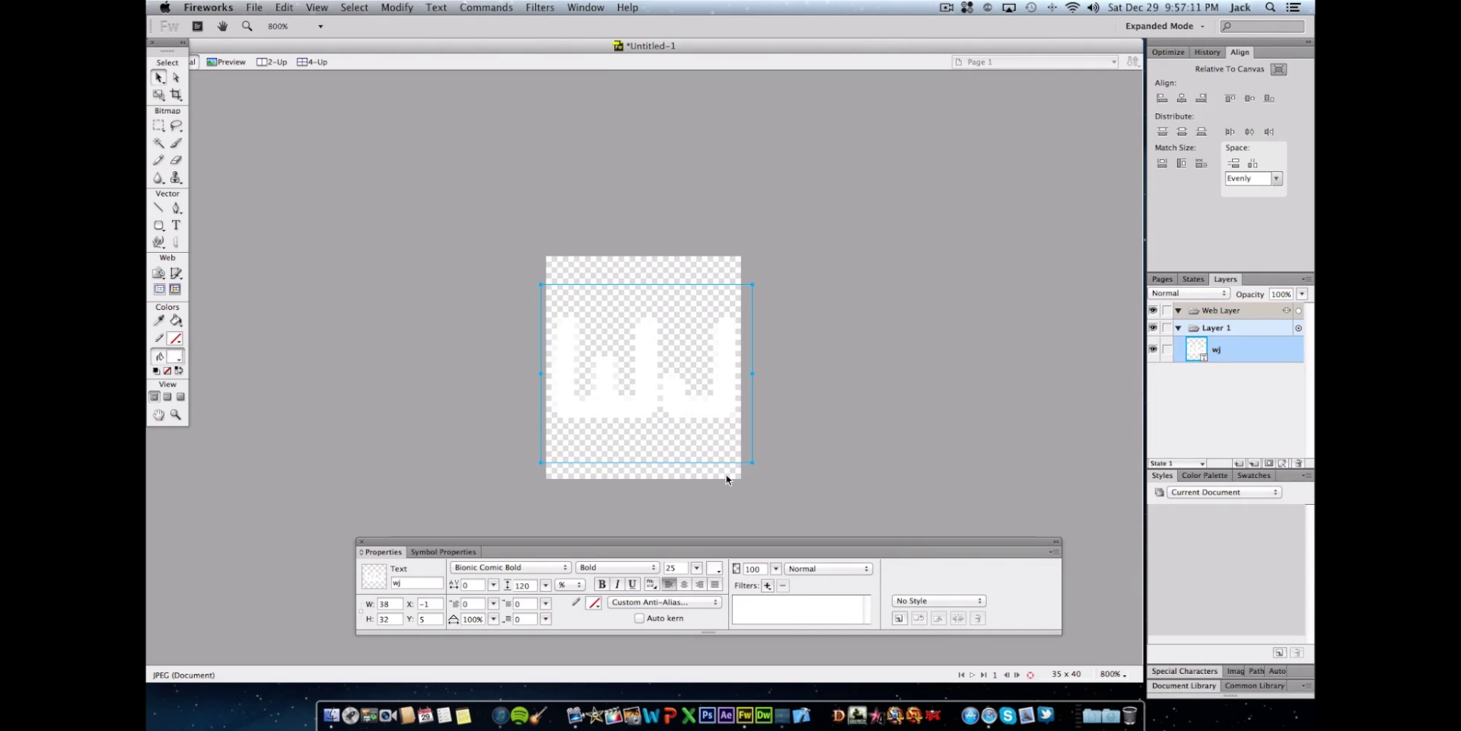
left_click(800, 474)
left_click(610, 404)
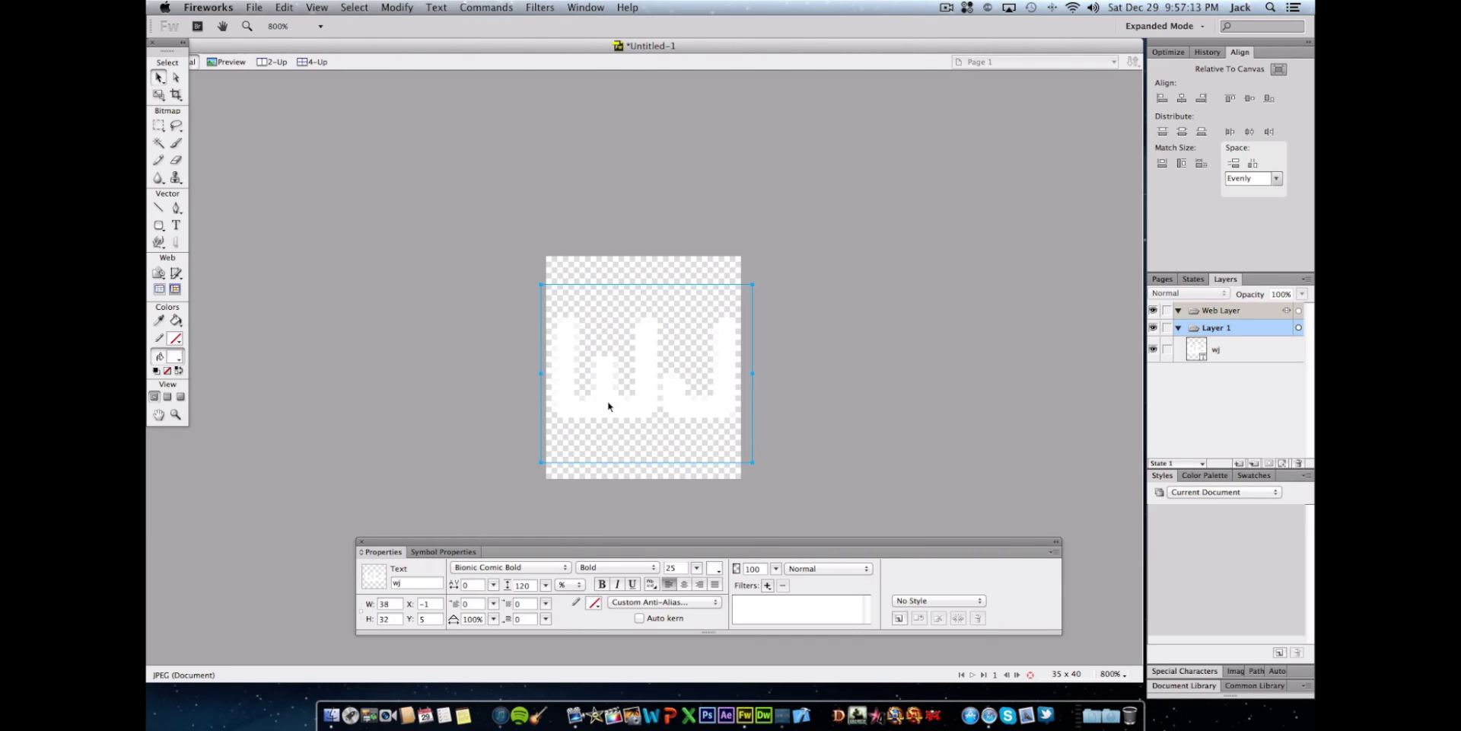
left_click(486, 572)
left_click(495, 570)
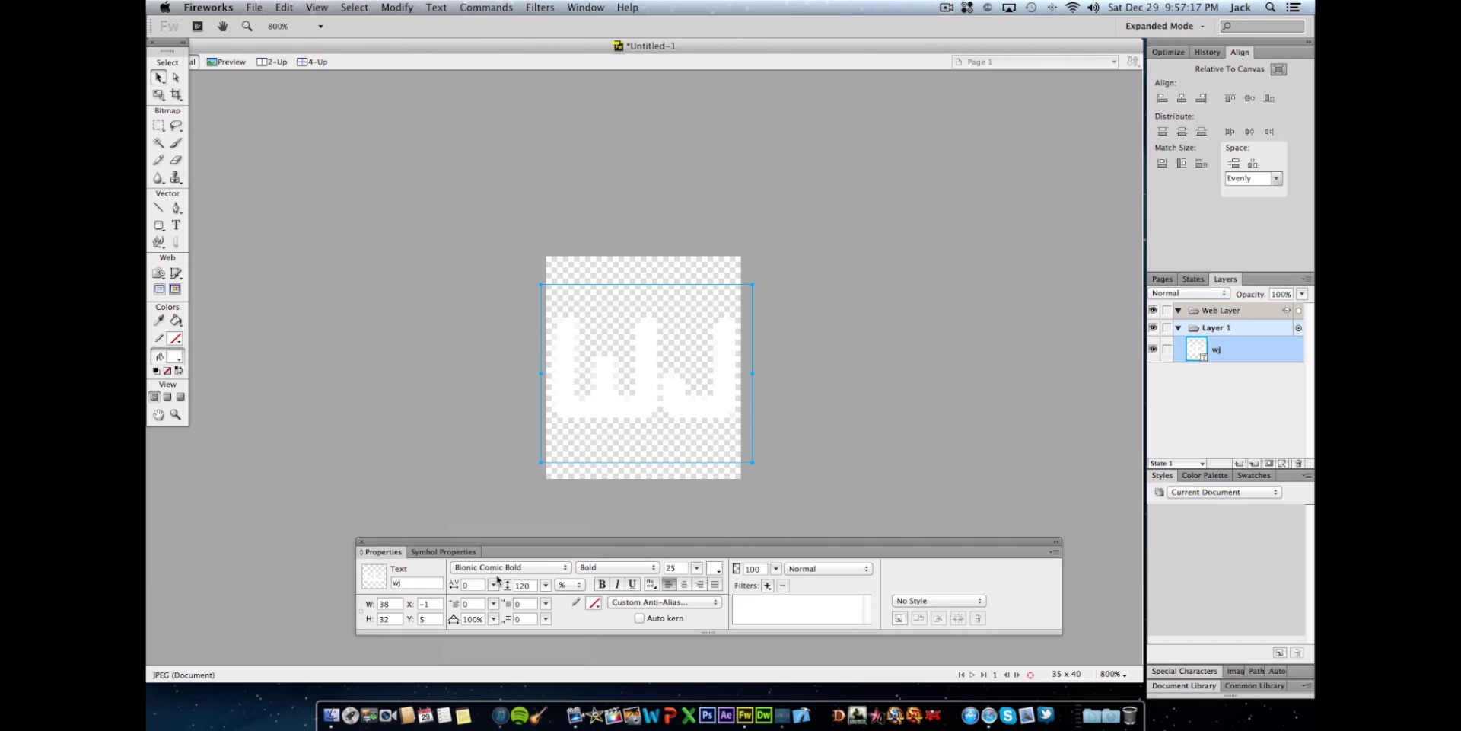
left_click(491, 569)
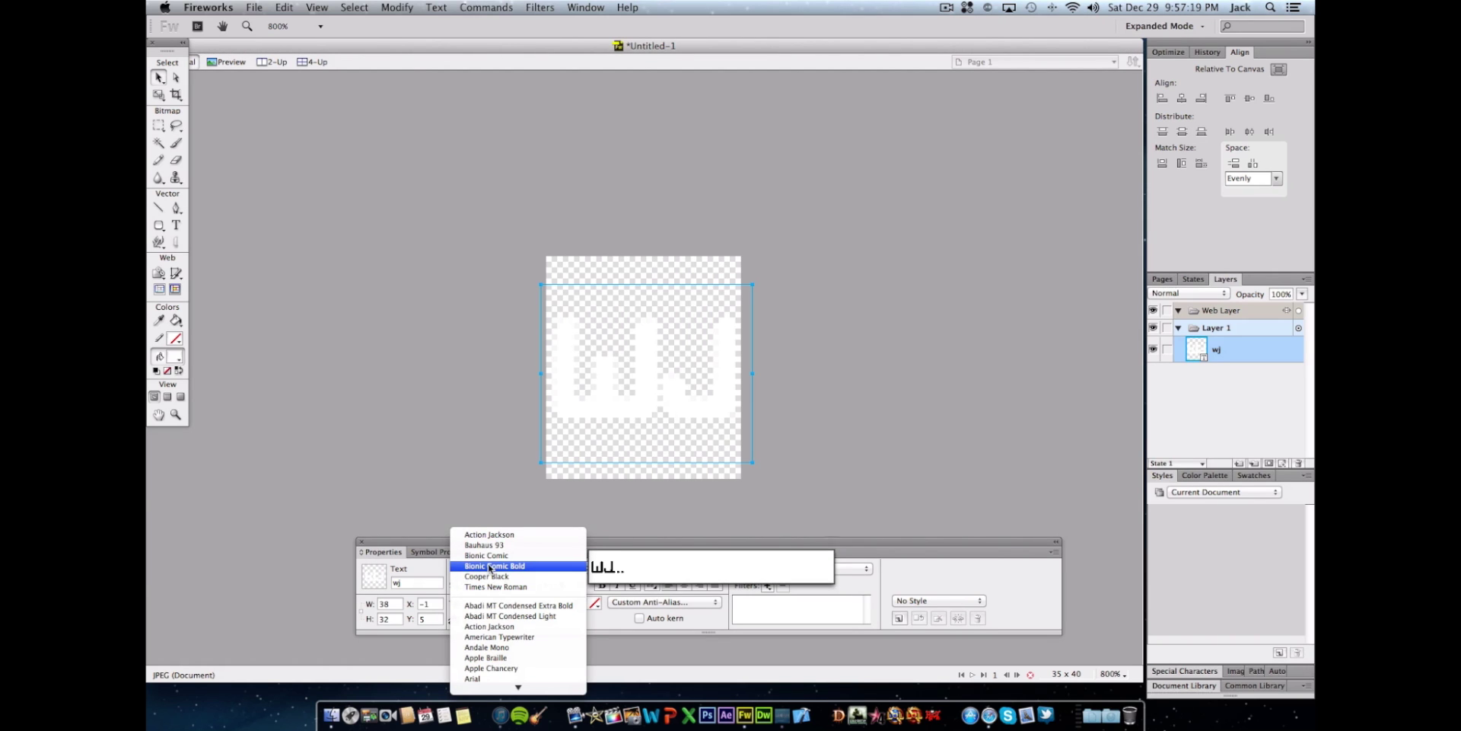
left_click(491, 567)
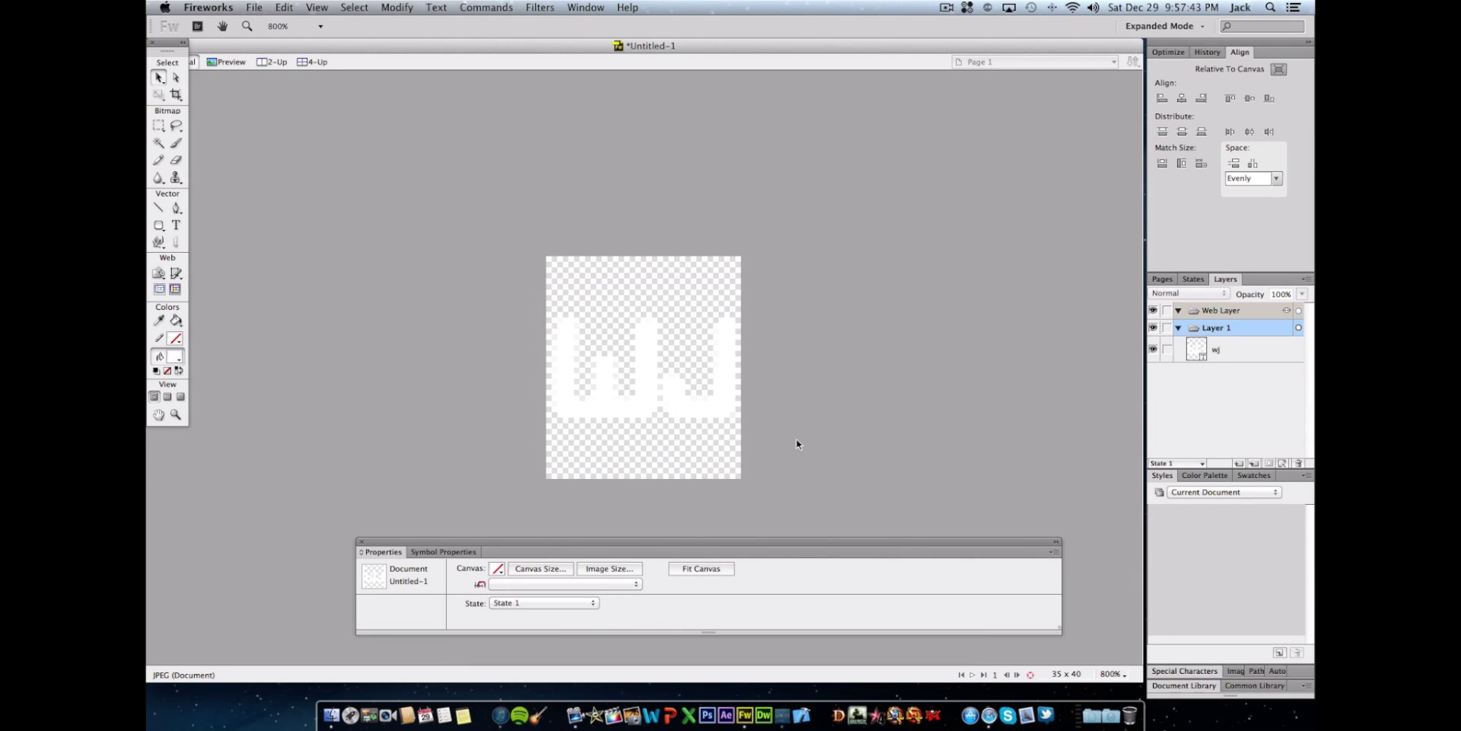
left_click(692, 411)
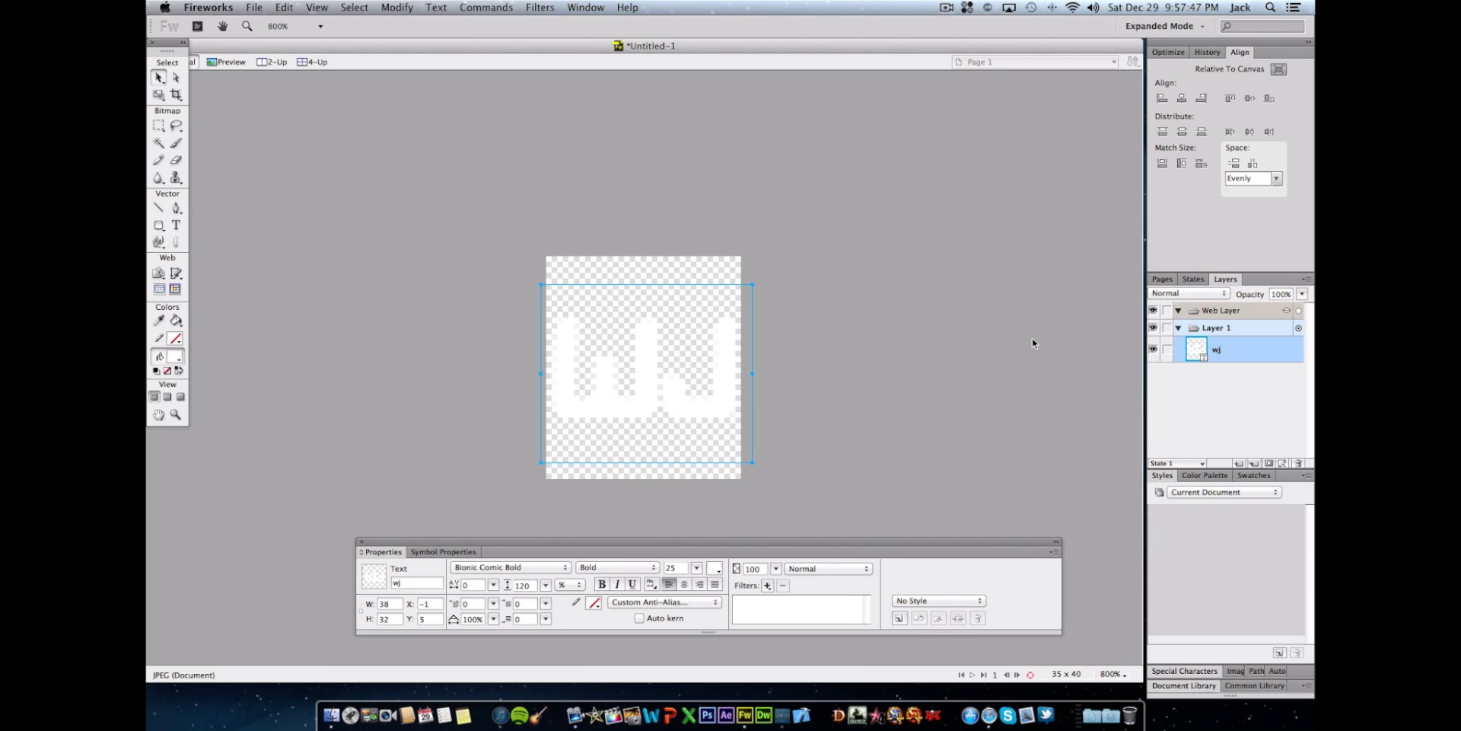
- Begin saving the logo, naming it black@2x as a PNG on the Desktop
key("super+s")
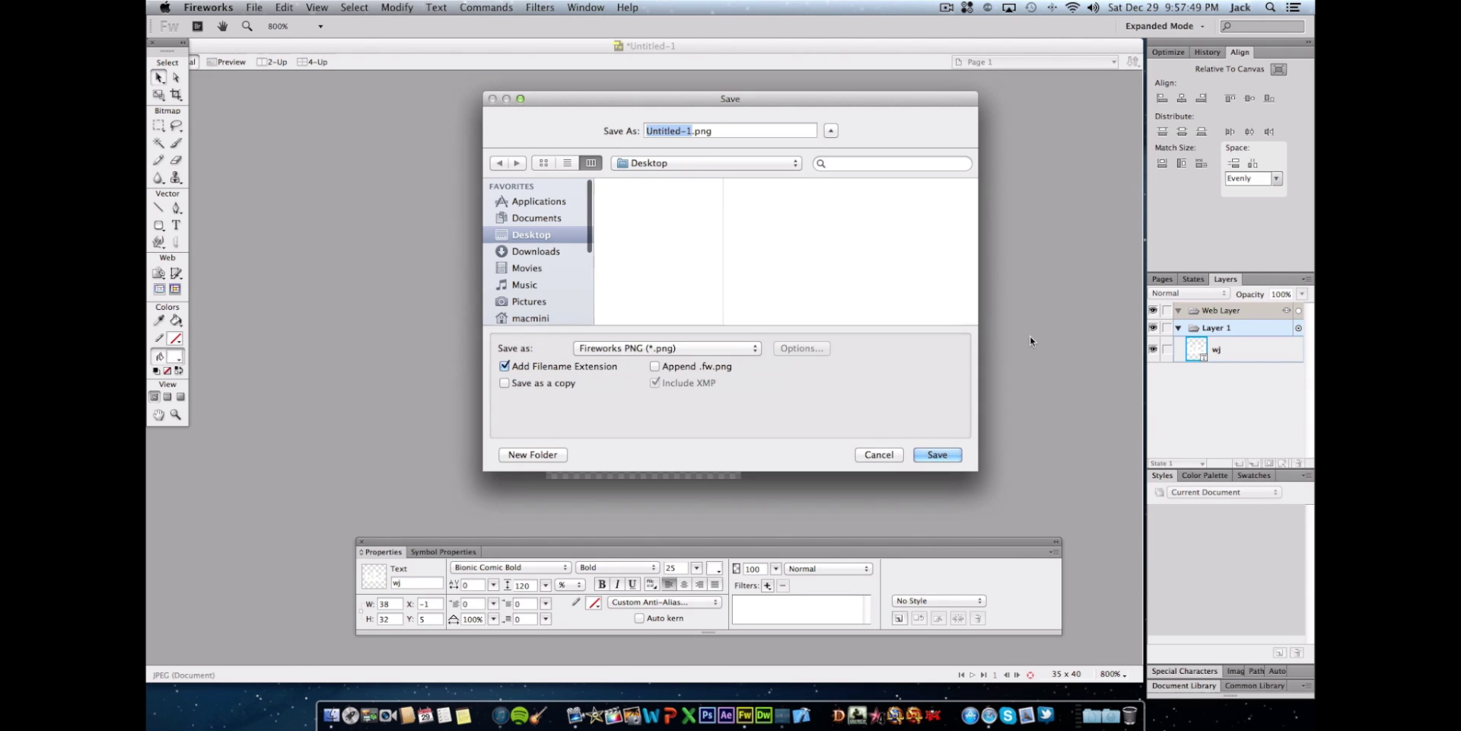
type("black@2x")
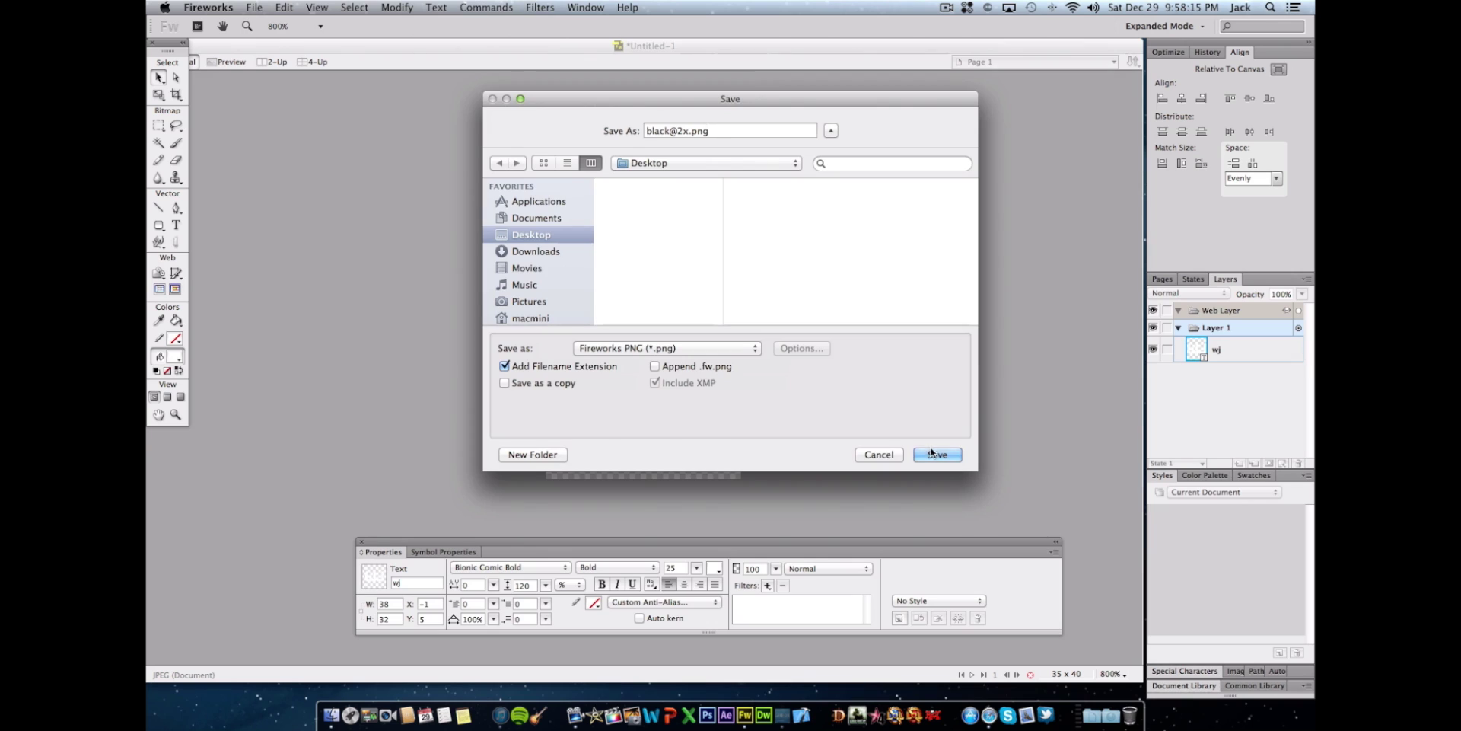
left_click(932, 455)
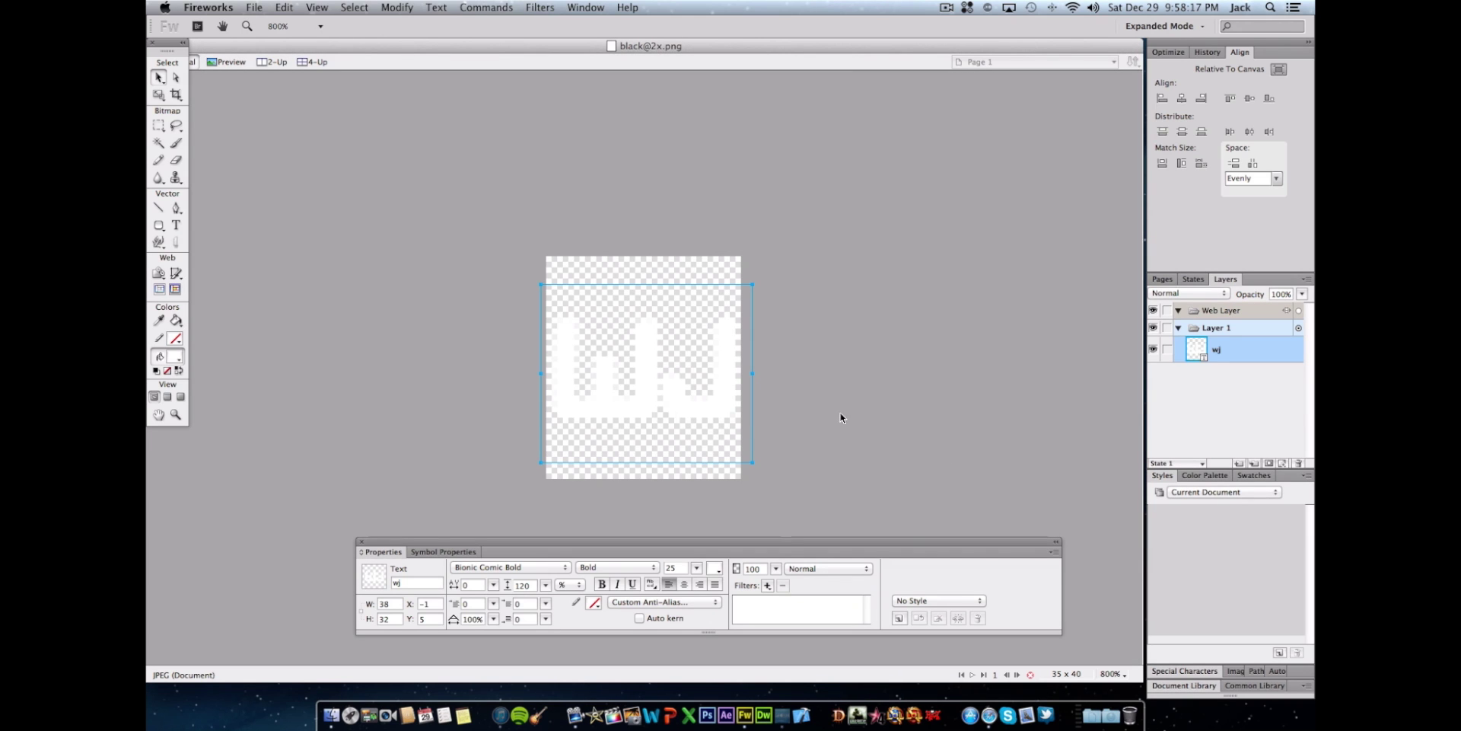
left_click(794, 492)
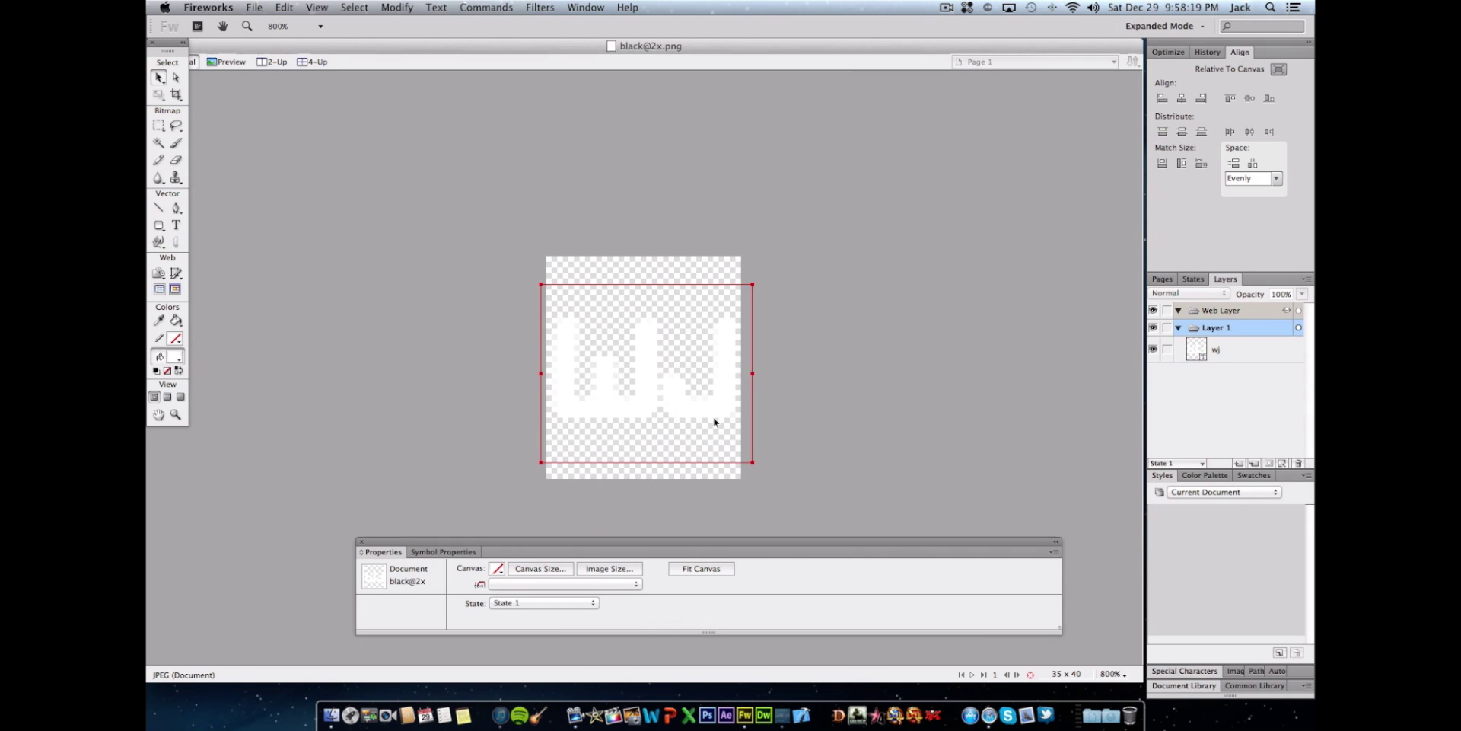
left_click(713, 417)
- Apply an Inner Bevel filter of width 2 with a Smooth edge to the wj text
left_click(767, 585)
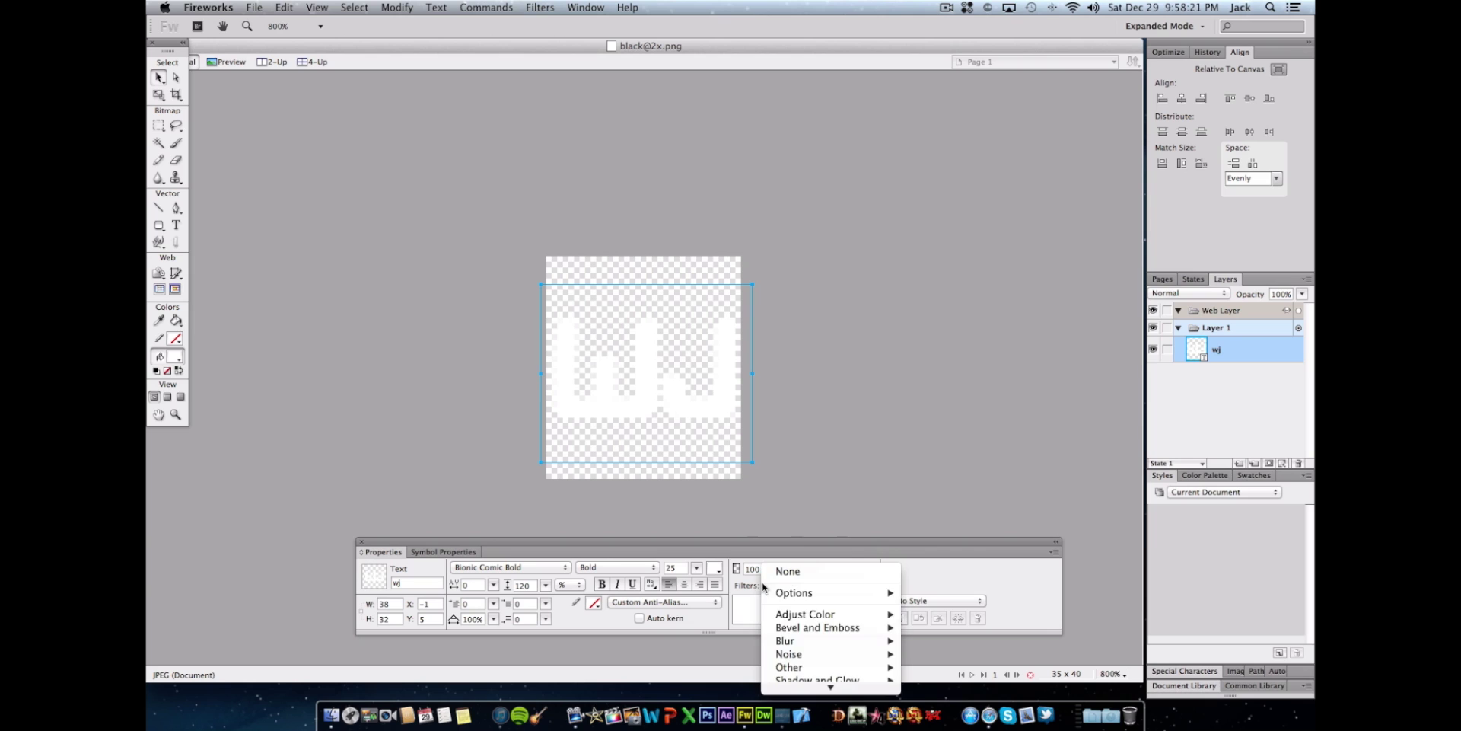
mouse_move(819, 630)
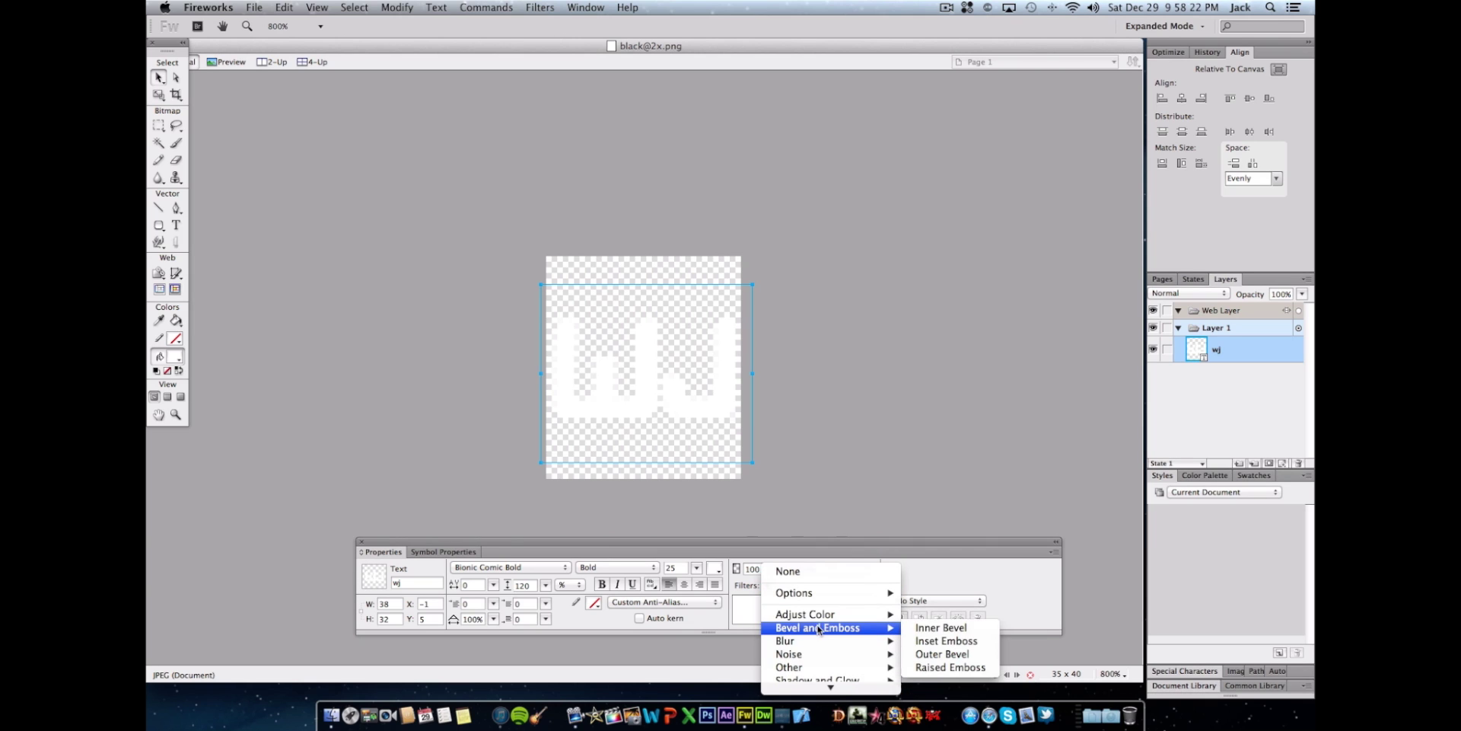
left_click(927, 629)
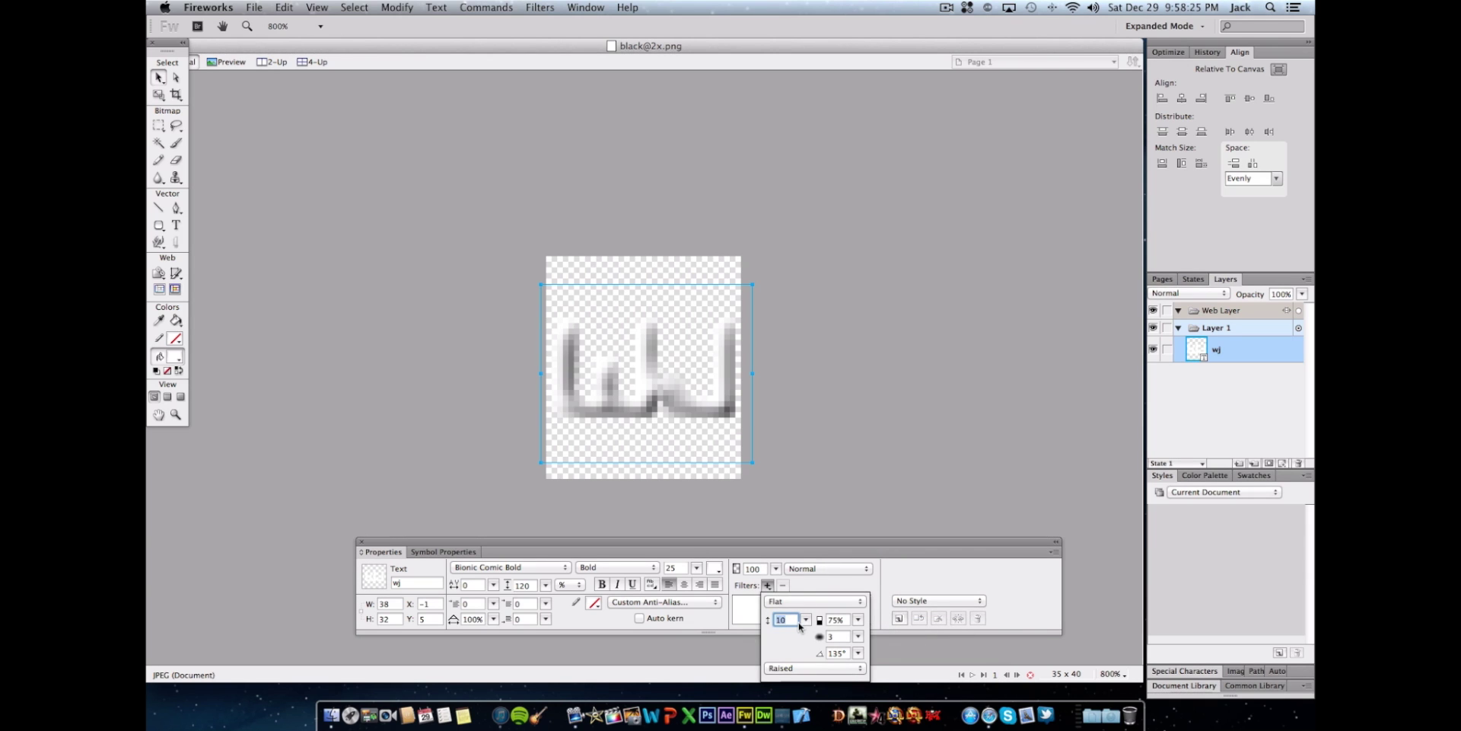
type("2")
left_click(839, 636)
left_click(789, 601)
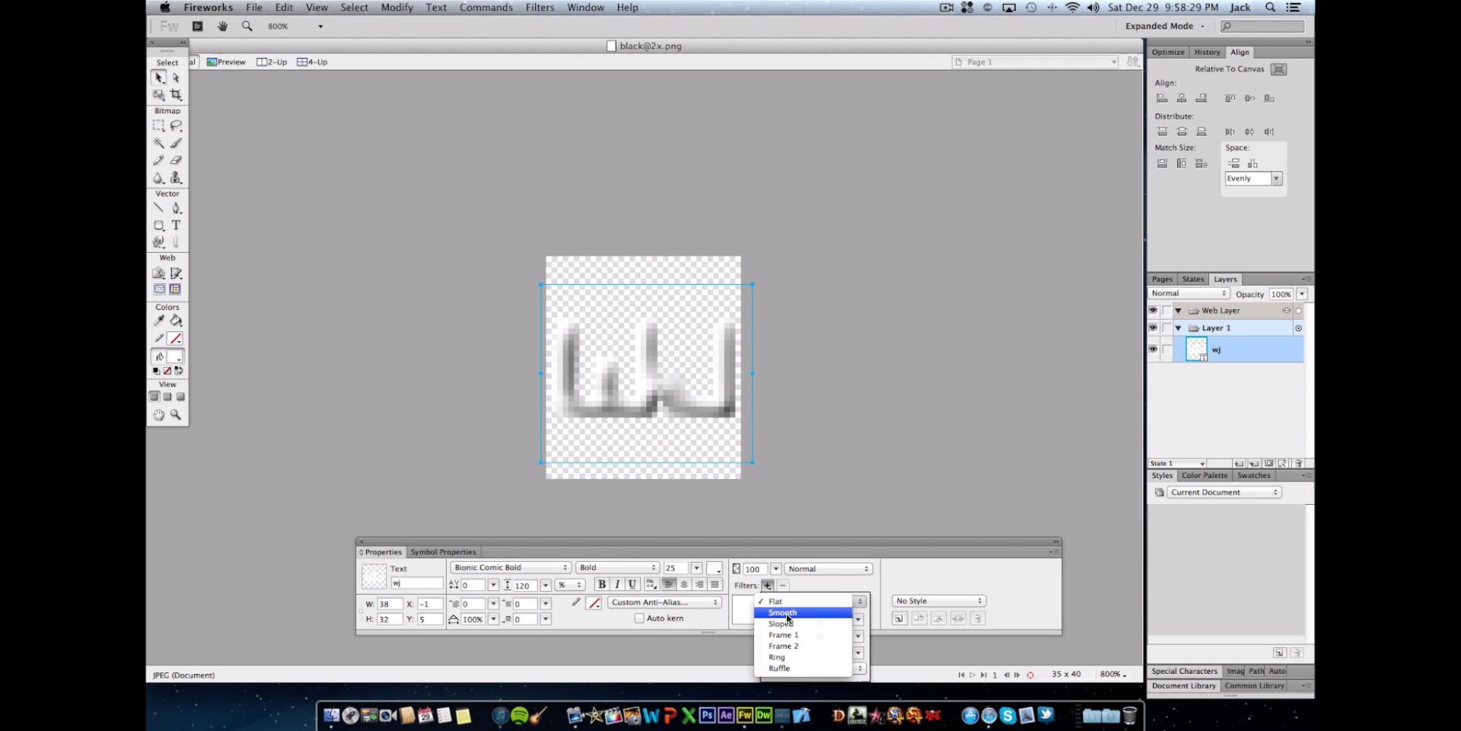
left_click(787, 614)
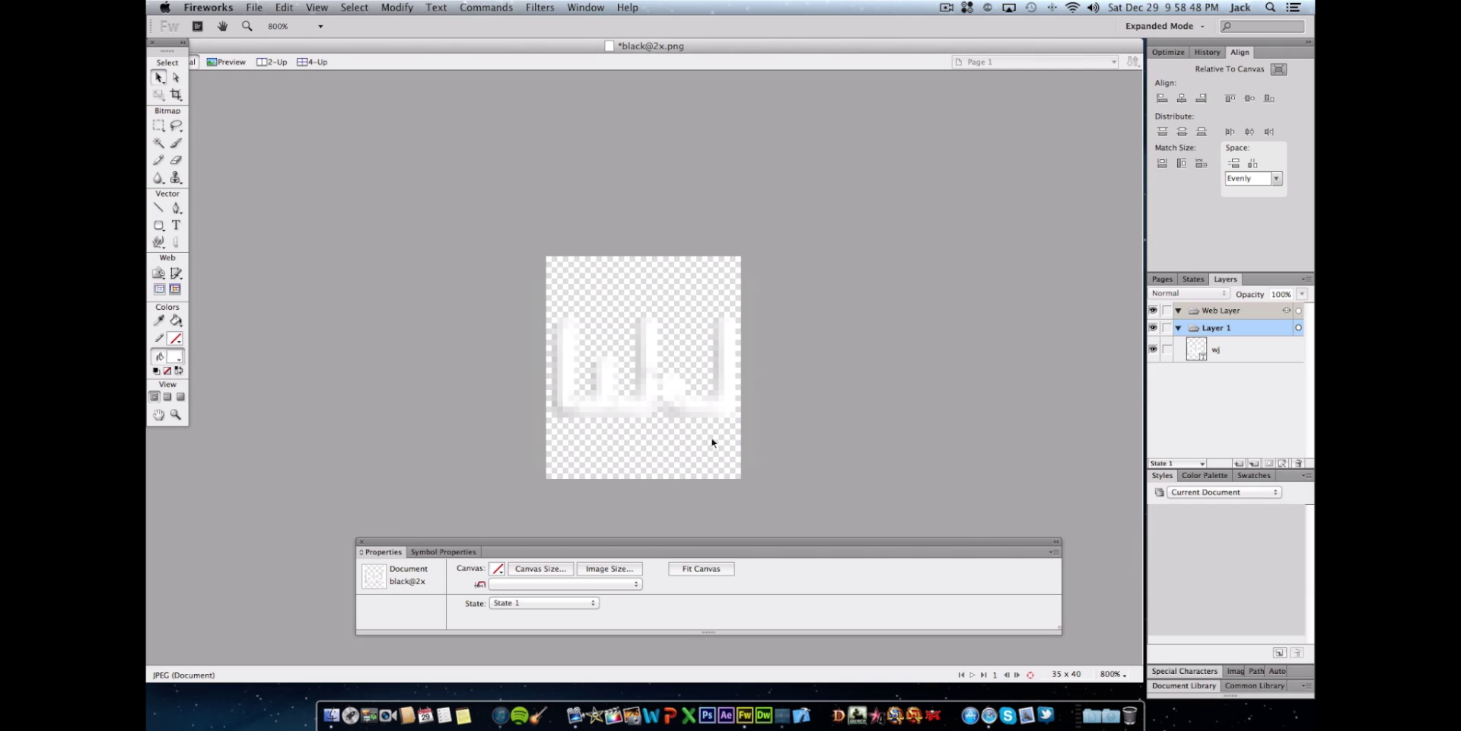
left_click(698, 410)
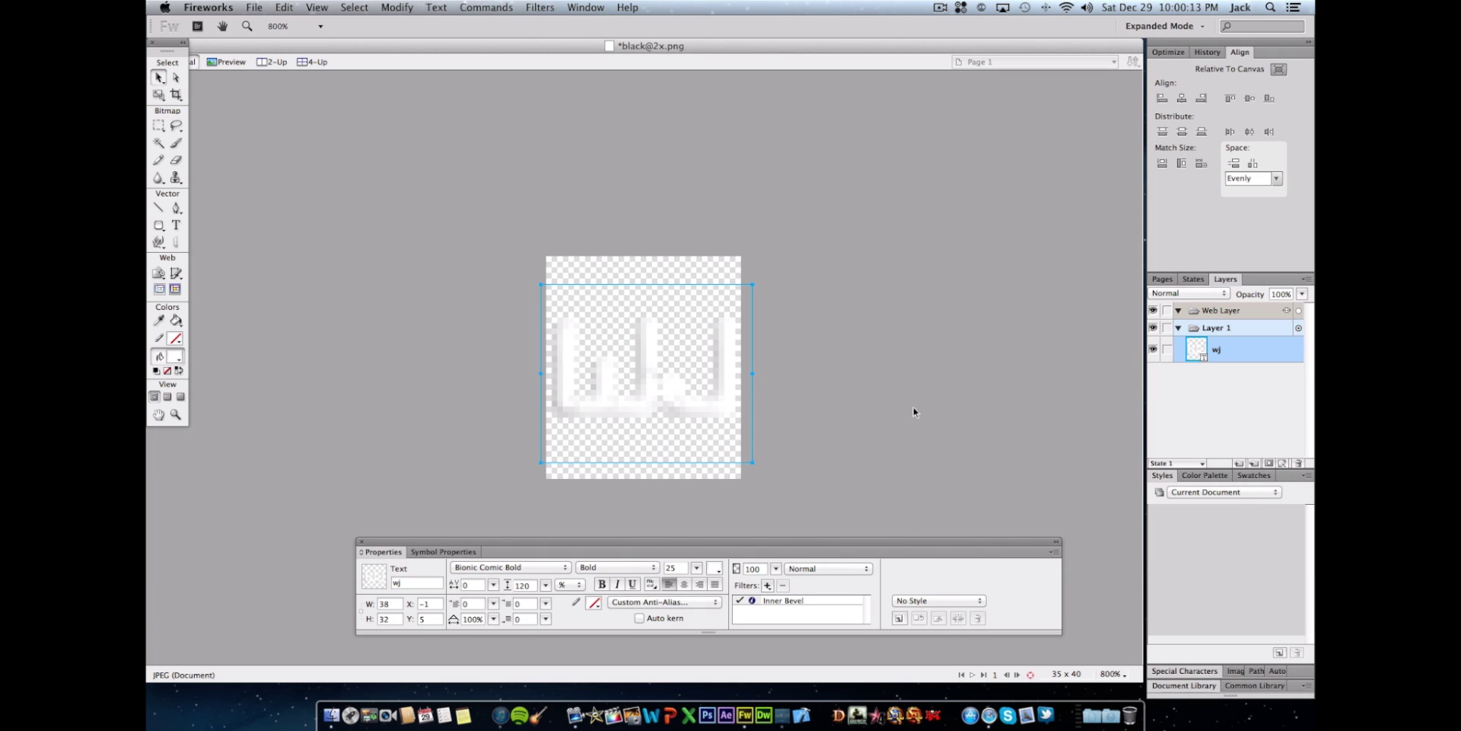
key("super+s")
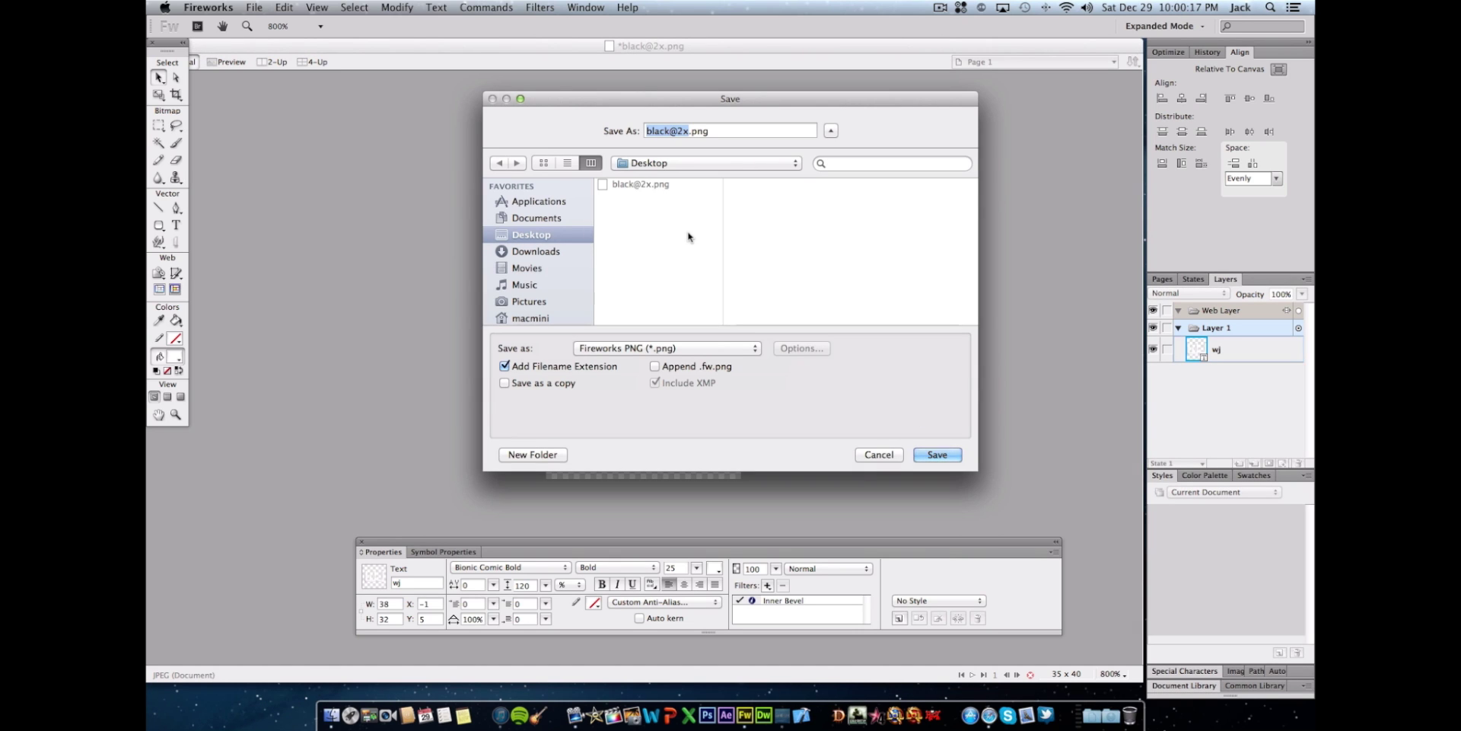
key("Right")
key("BackSpace")
key("BackSpace")
key("BackSpace")
key("BackSpace")
key("BackSpace")
type("etched")
left_click(939, 453)
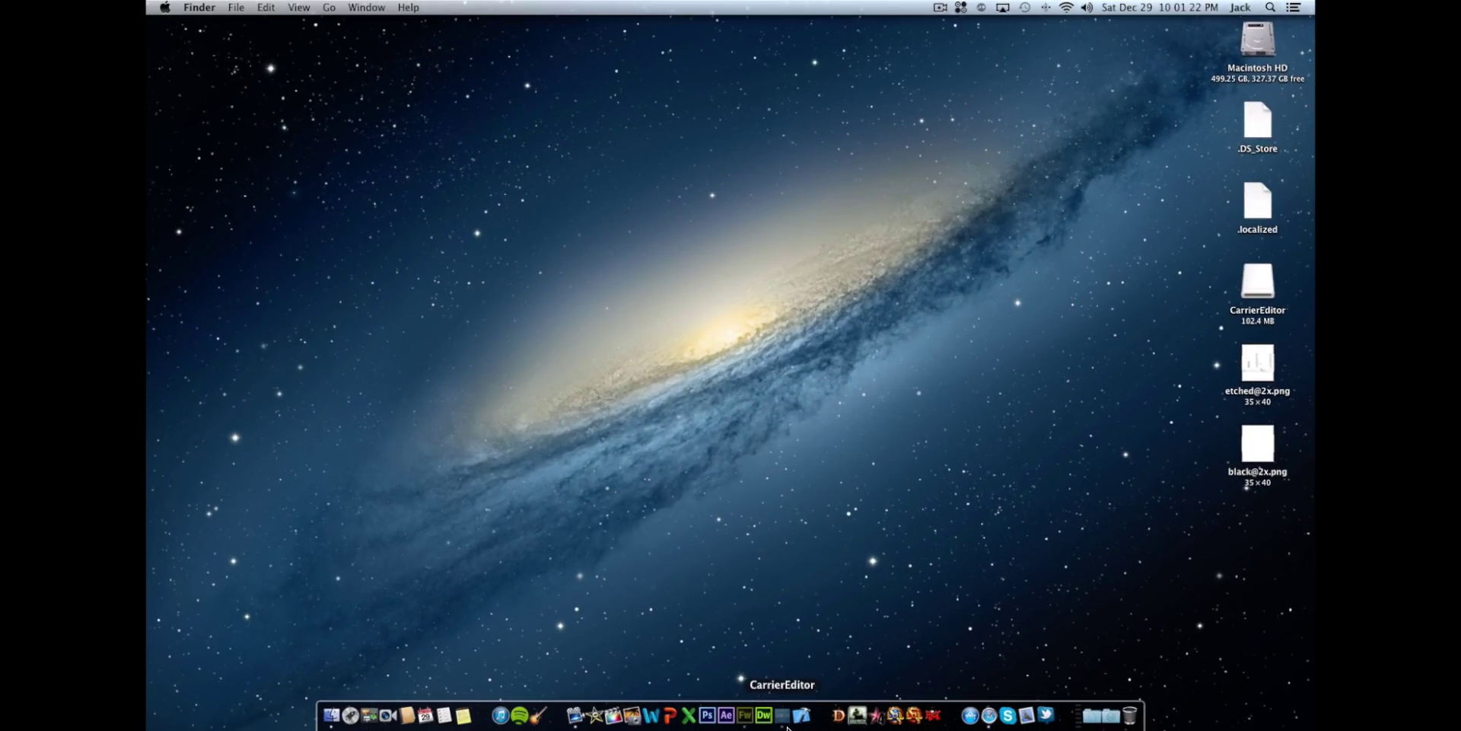
- Launch CarrierEditor from the Dock and drag its welcome window to the desktop centre
left_click(787, 725)
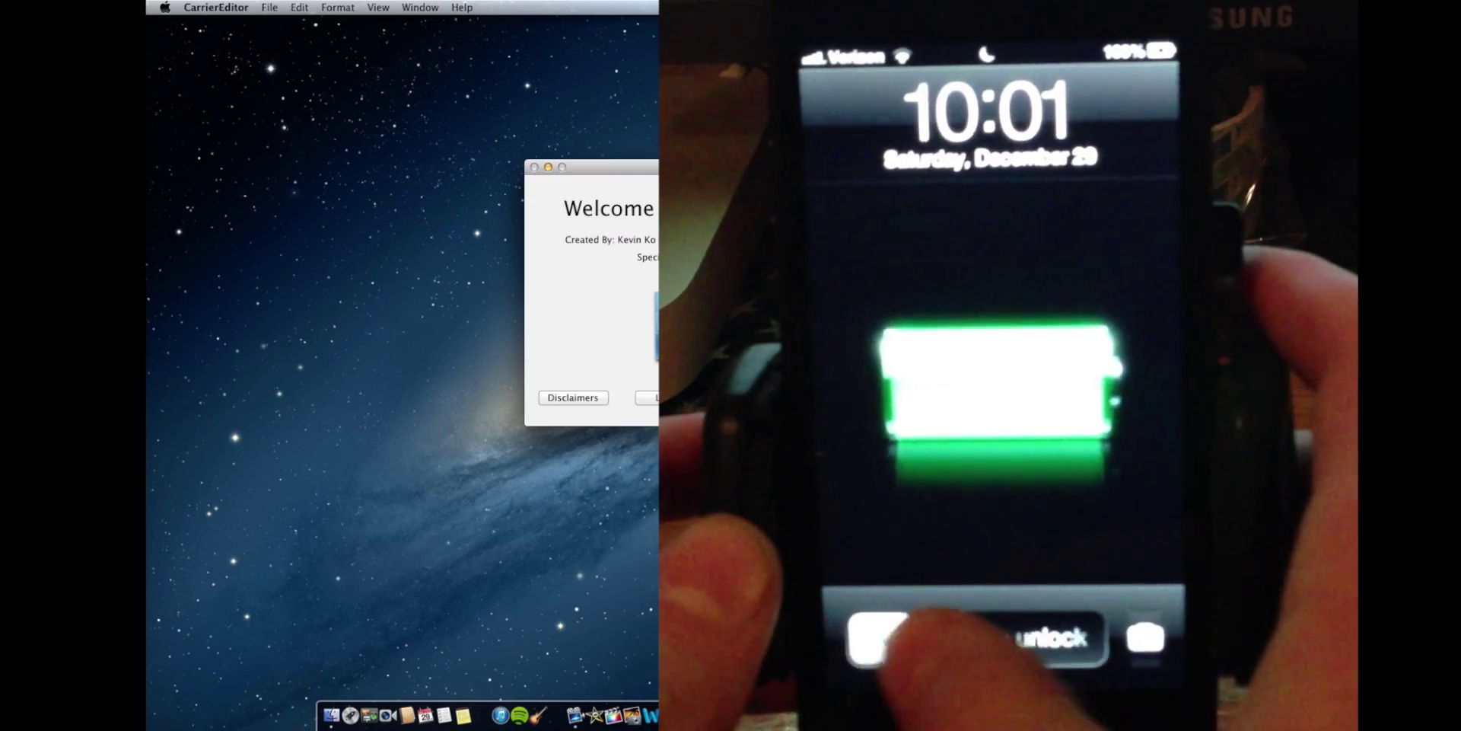
left_click_drag(694, 170, 413, 221)
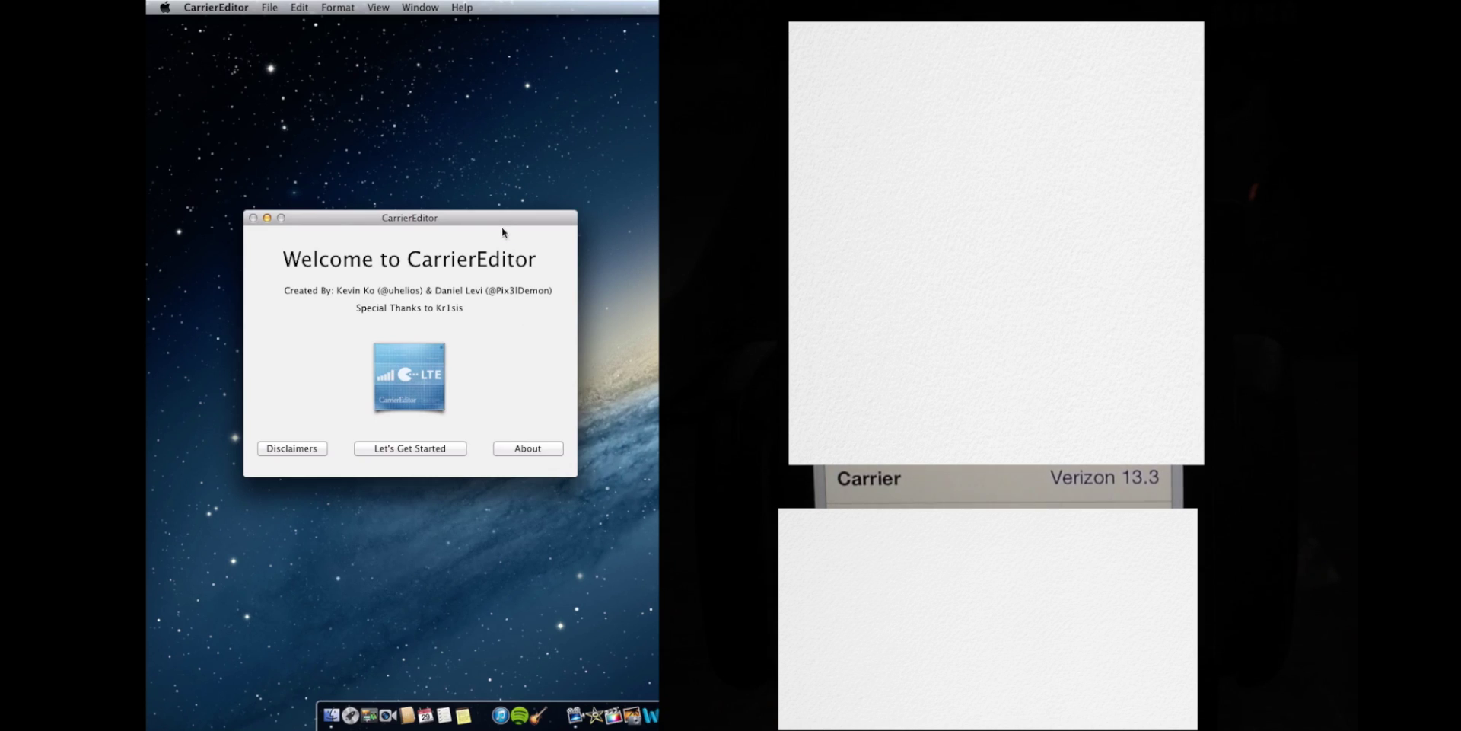
- Start a new carrier update and enter carrier version 1
left_click(434, 450)
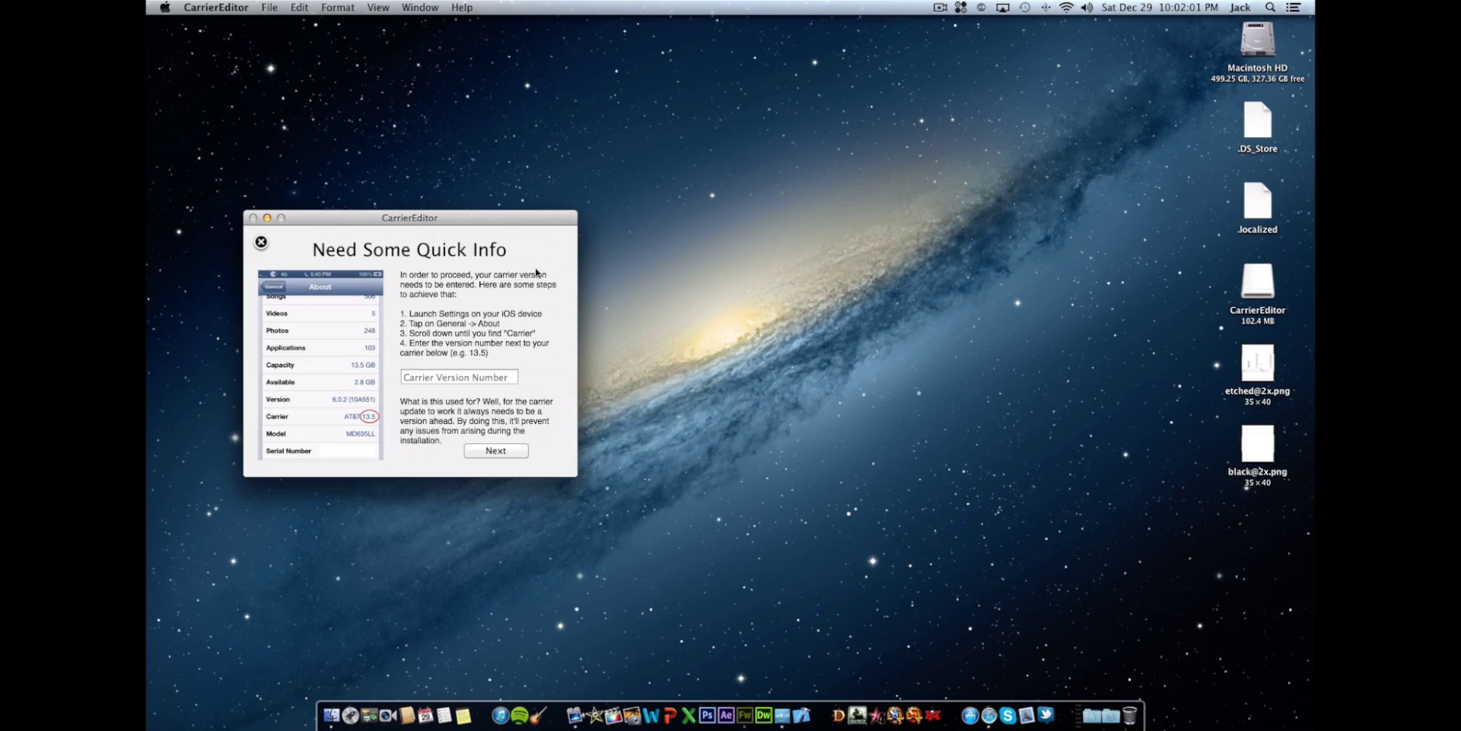
left_click(474, 382)
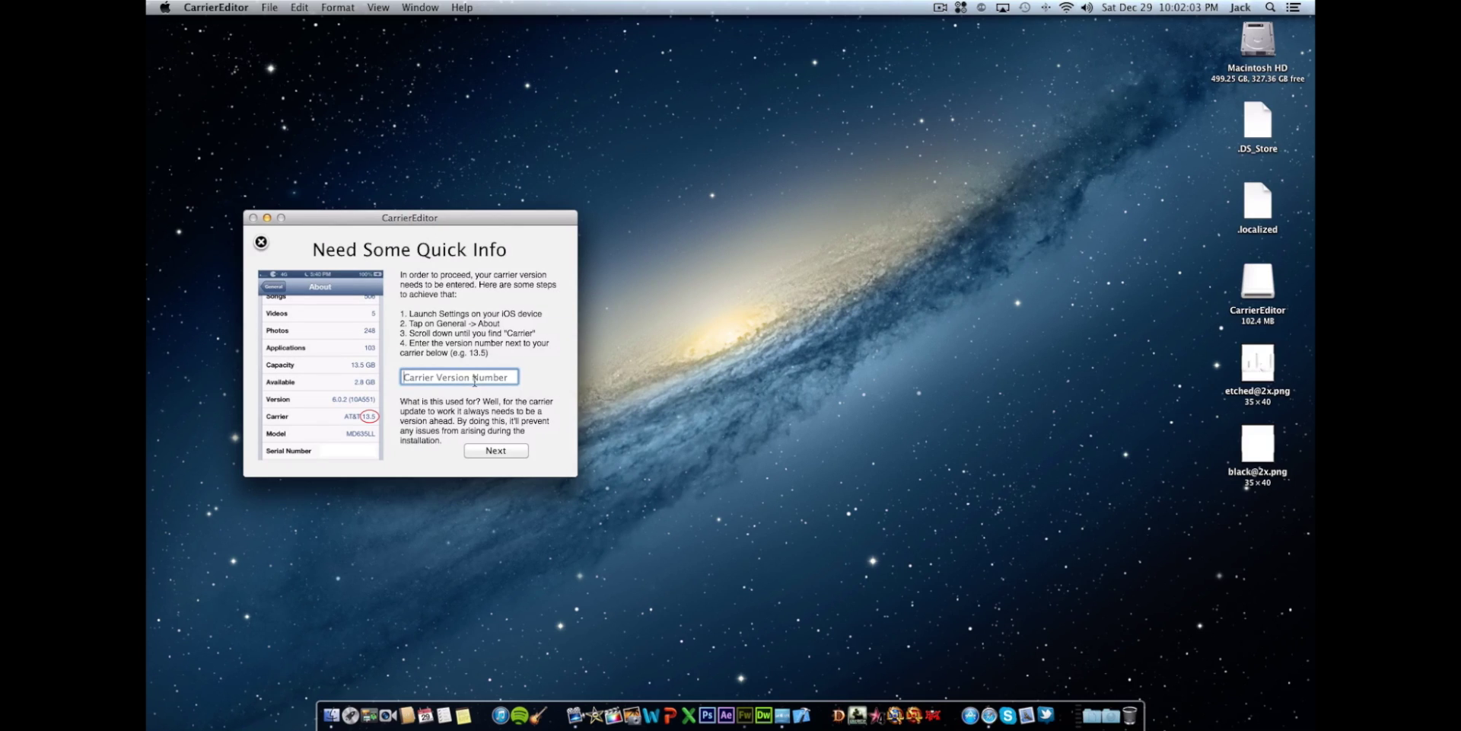
type("13.3")
left_click(513, 450)
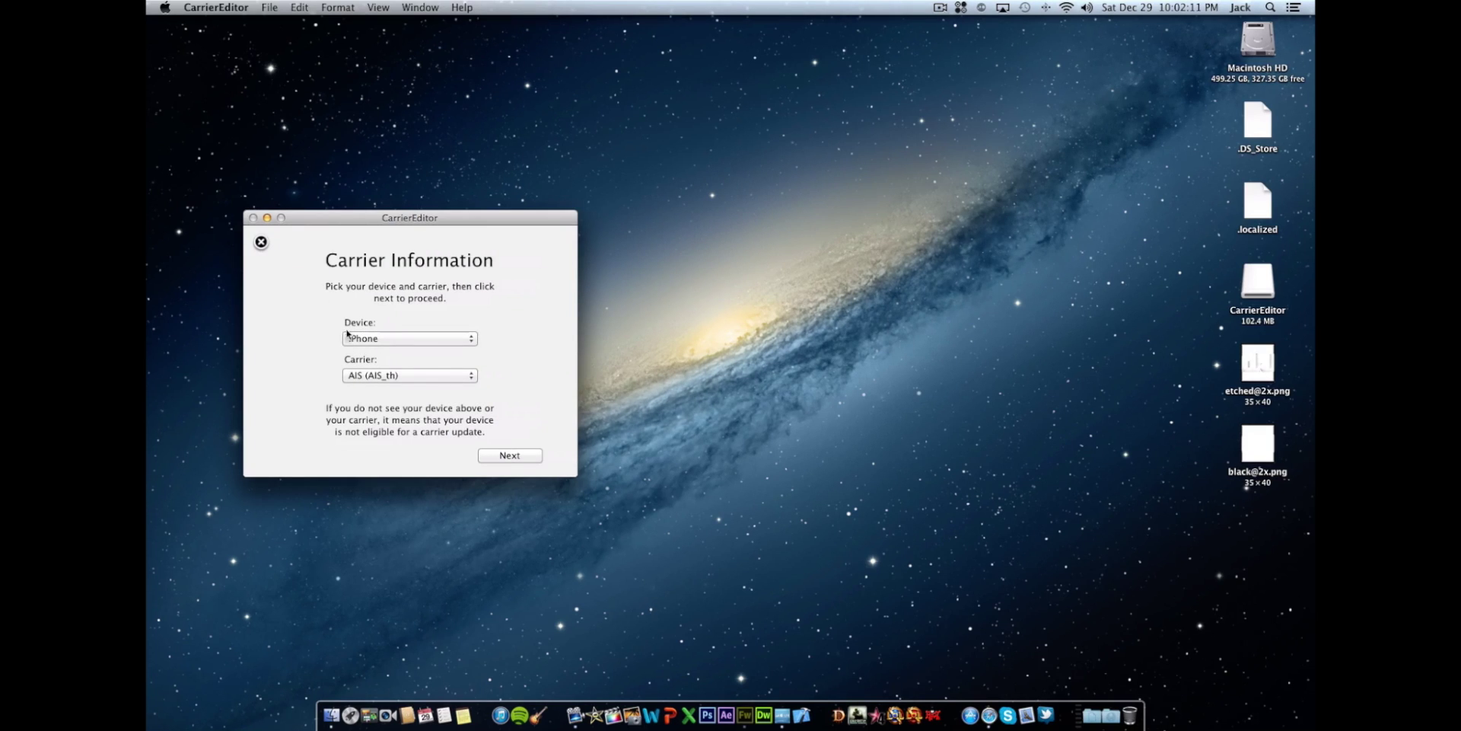
- Keep iPhone as the device, choose Verizon (Verizon_LTE_US) as carrier, and continue
left_click(356, 341)
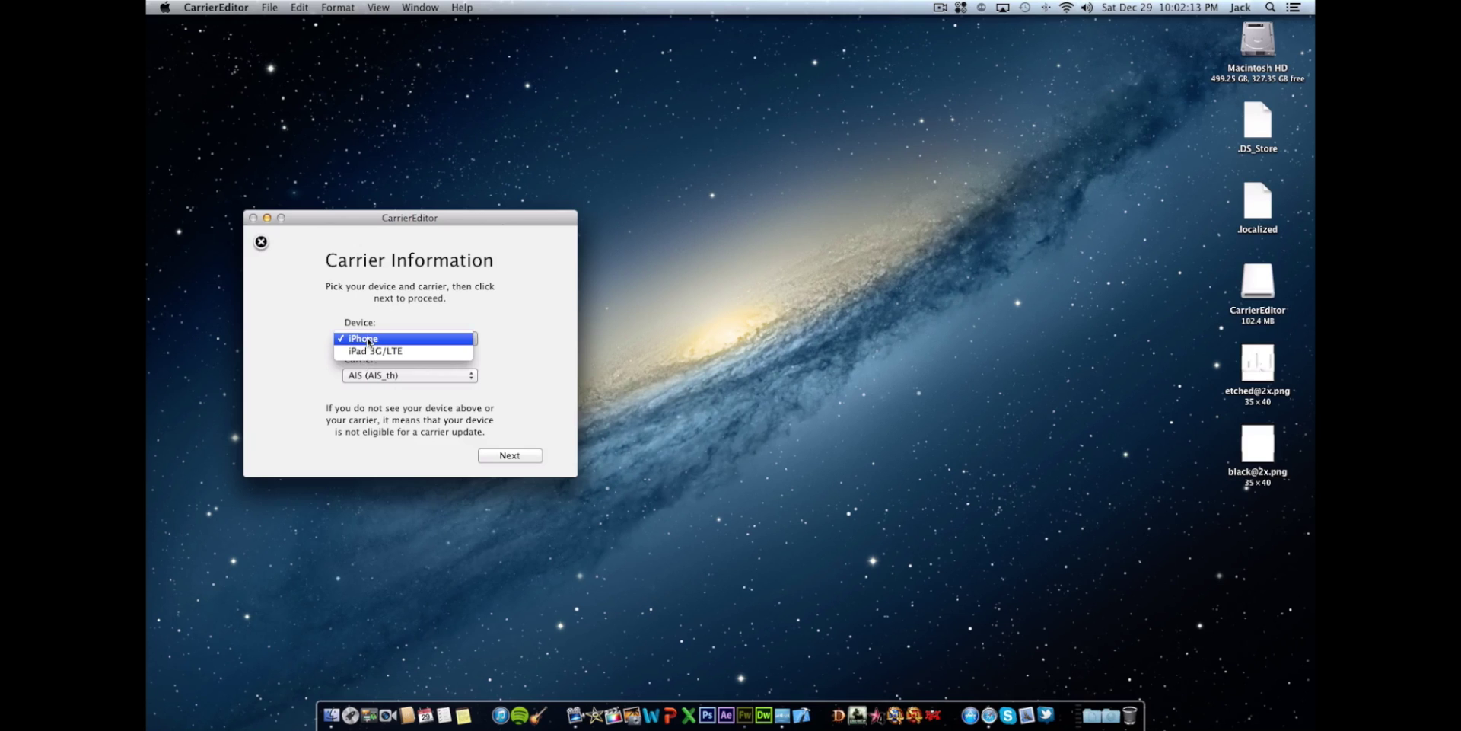
left_click(368, 344)
left_click(366, 375)
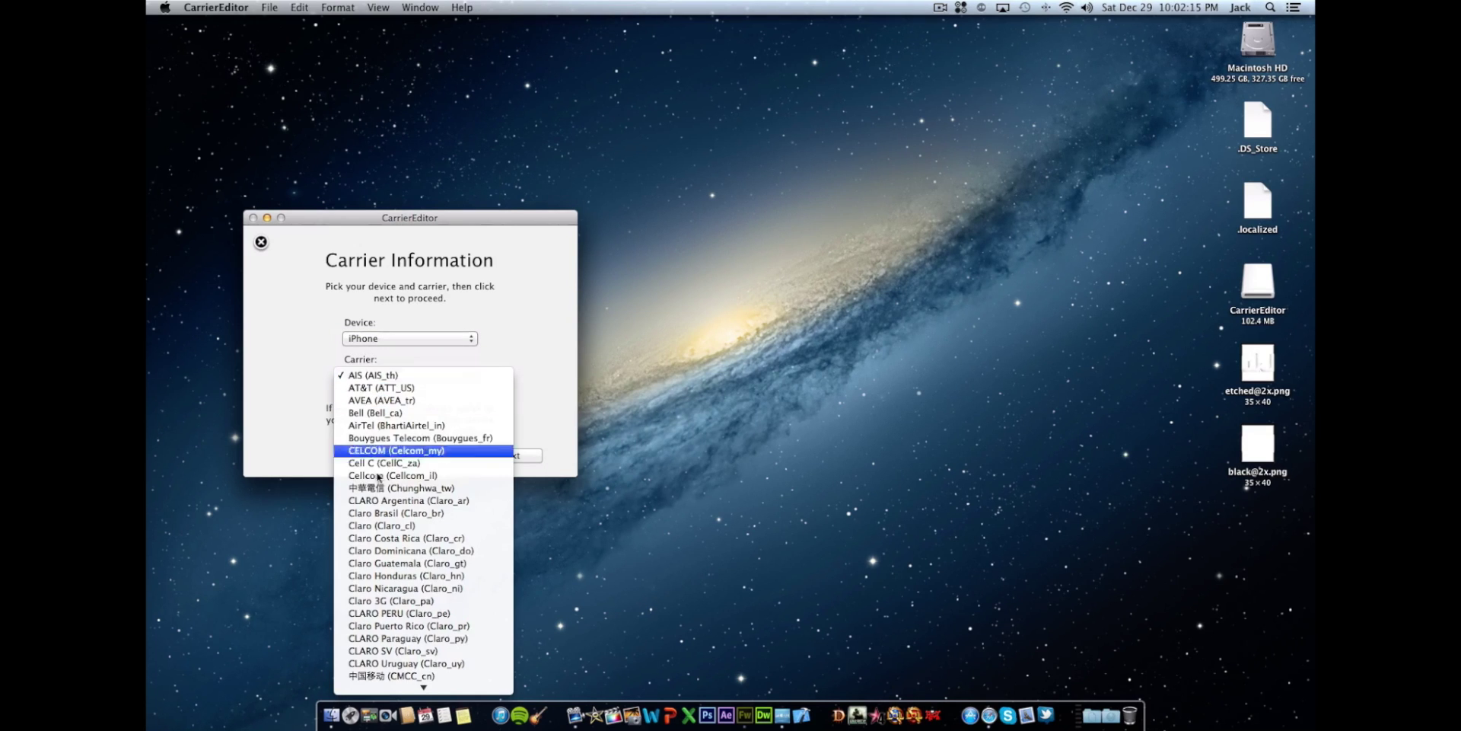
scroll(403, 487, "down", 10)
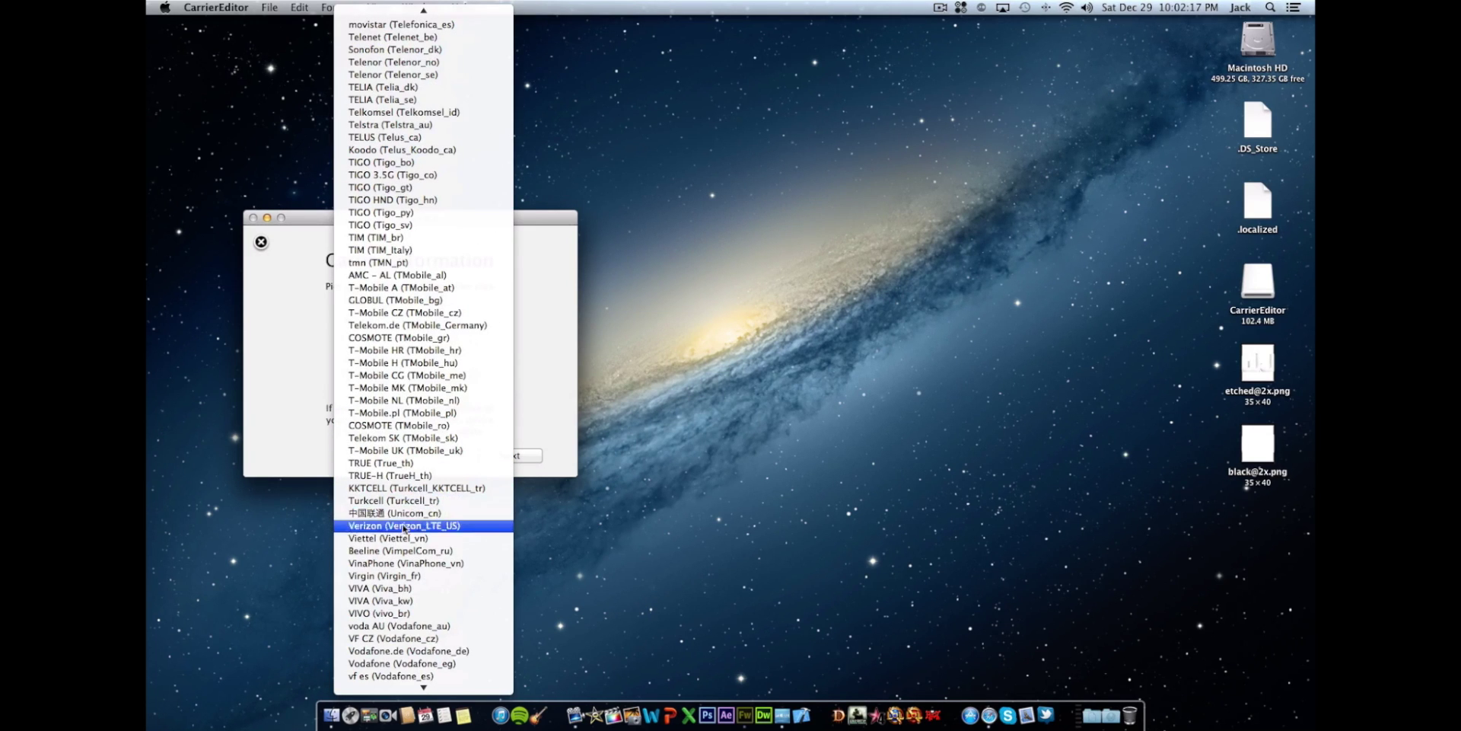
left_click(408, 525)
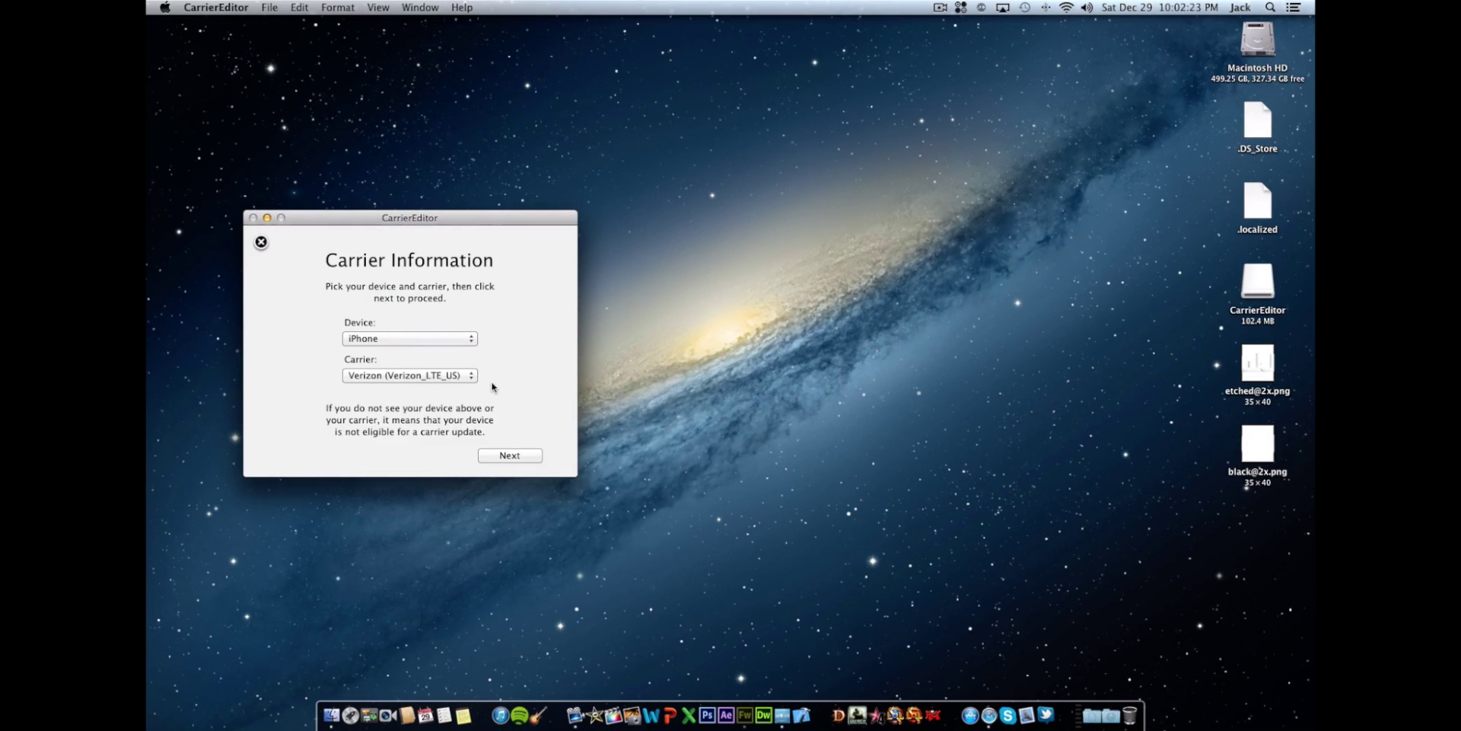
left_click(500, 457)
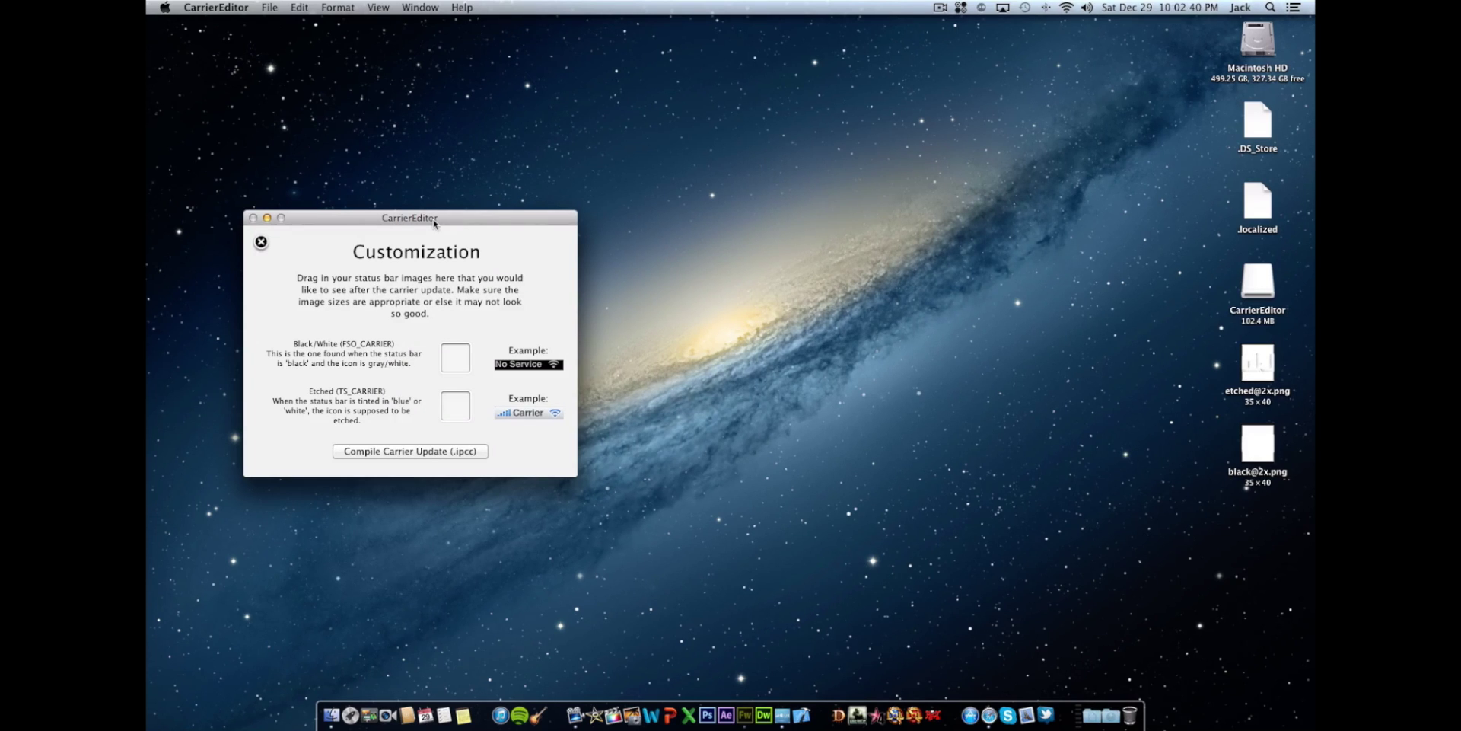
left_click_drag(448, 221, 755, 248)
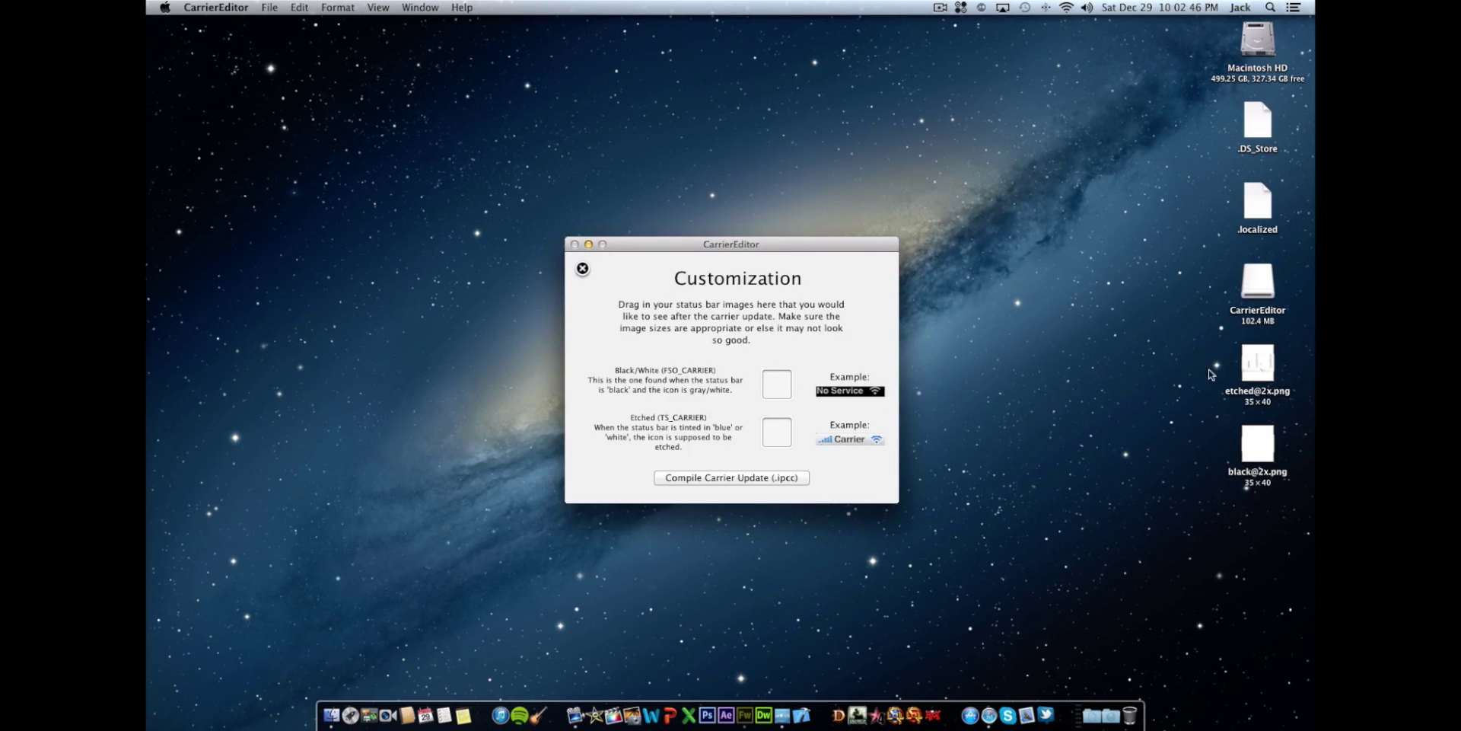
mouse_move(1210, 340)
left_mouse_down()
mouse_move(1236, 363)
mouse_move(1286, 505)
mouse_move(1217, 342)
left_mouse_up()
left_click(1286, 509)
left_click(1088, 400)
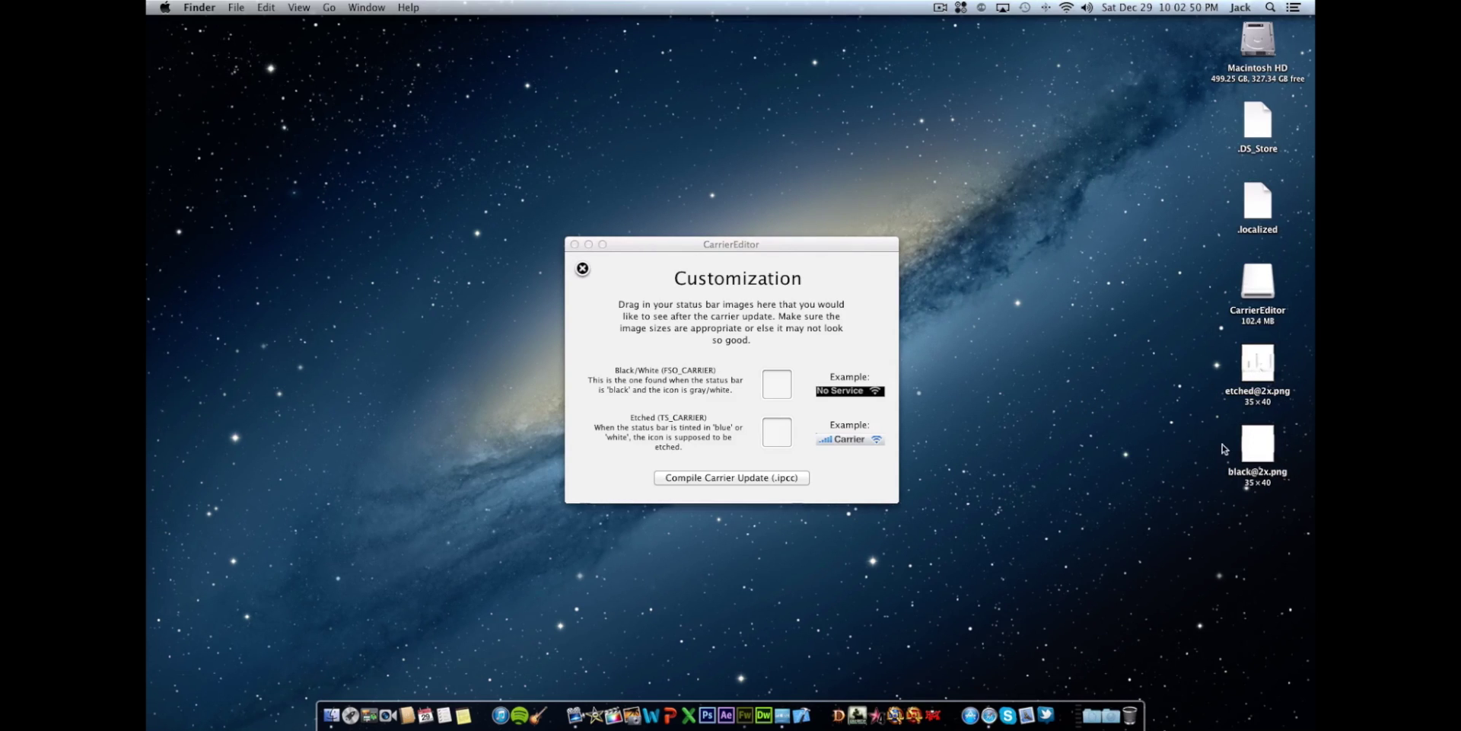
left_click_drag(1257, 443, 777, 386)
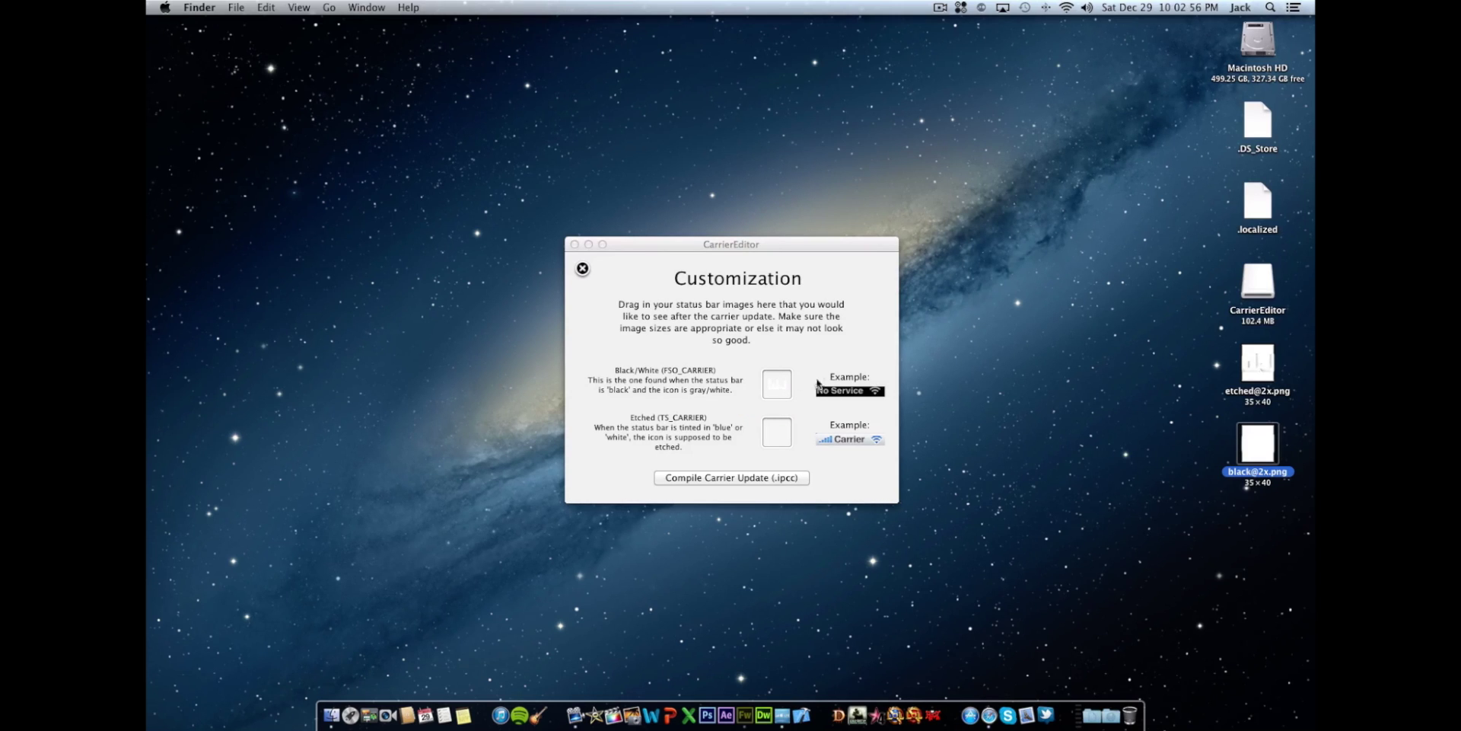
left_click(1181, 425)
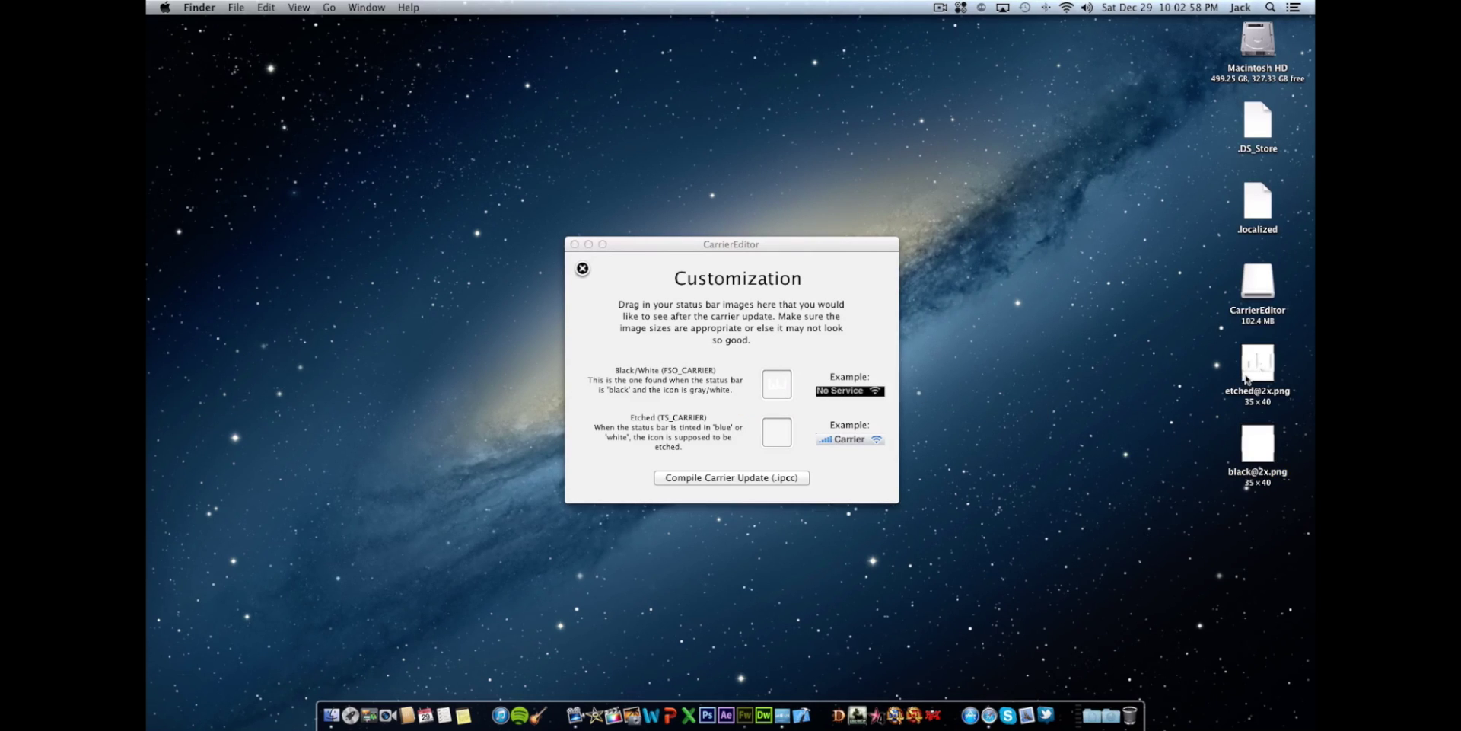
left_click_drag(1260, 377, 800, 440)
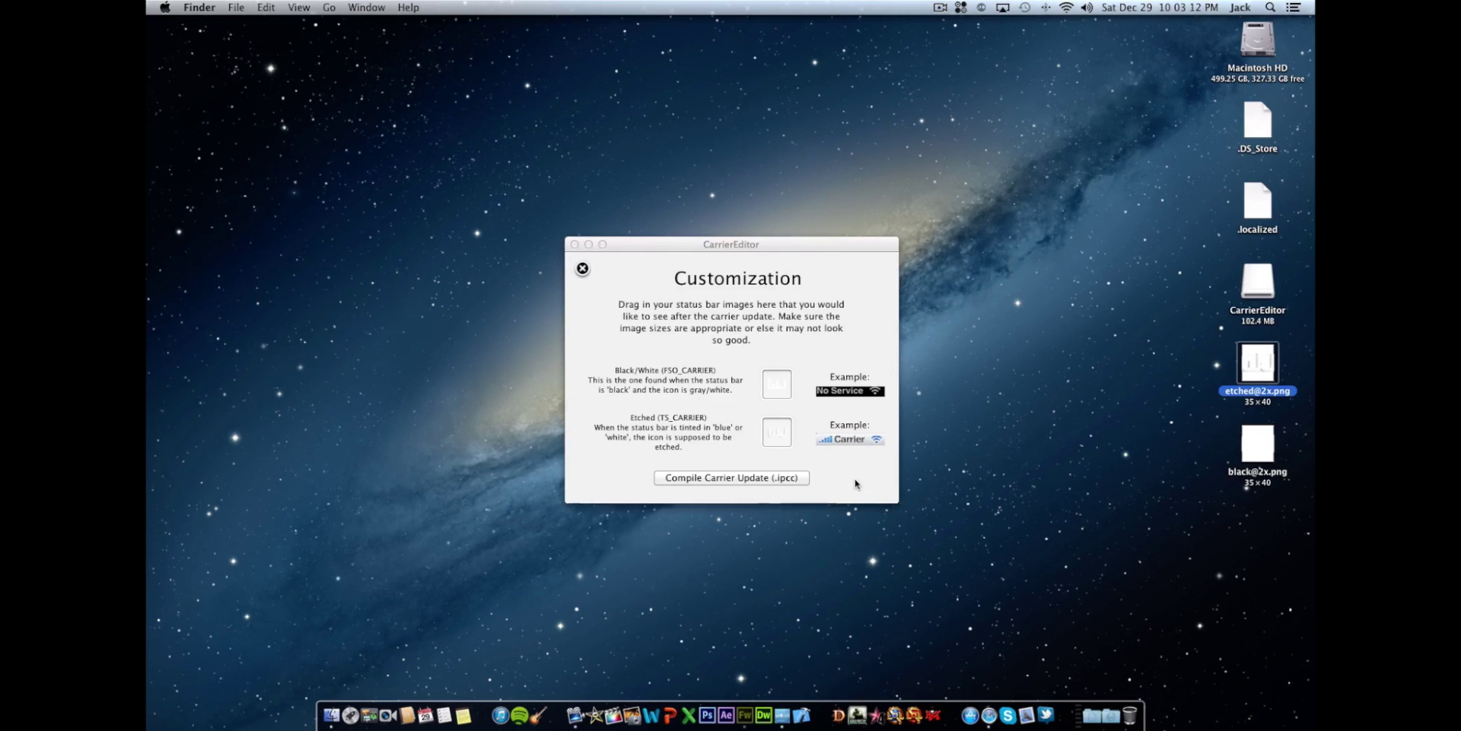
left_click(1140, 456)
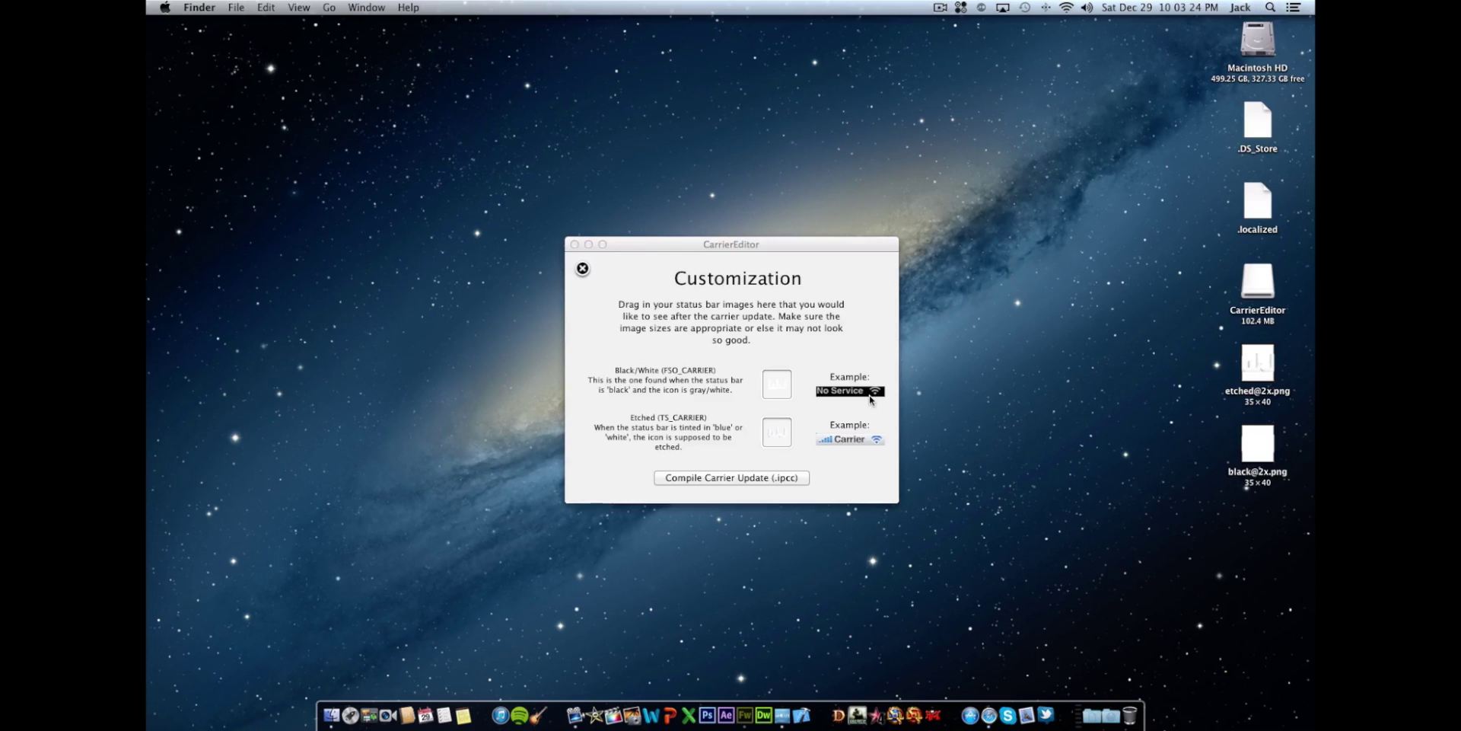
left_click(835, 493)
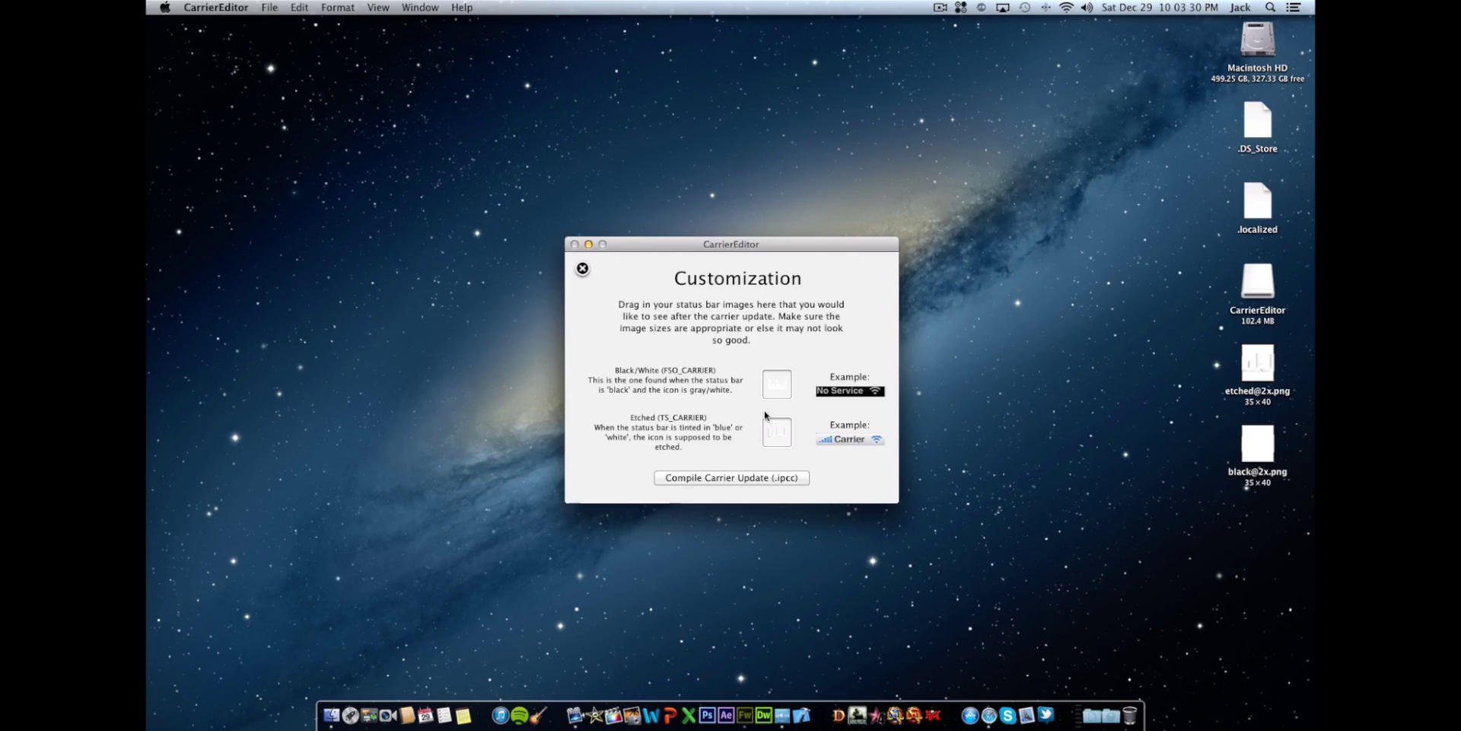
- Compile the Verizon carrier update and check the two new .ipcc files on the desktop
left_click(760, 479)
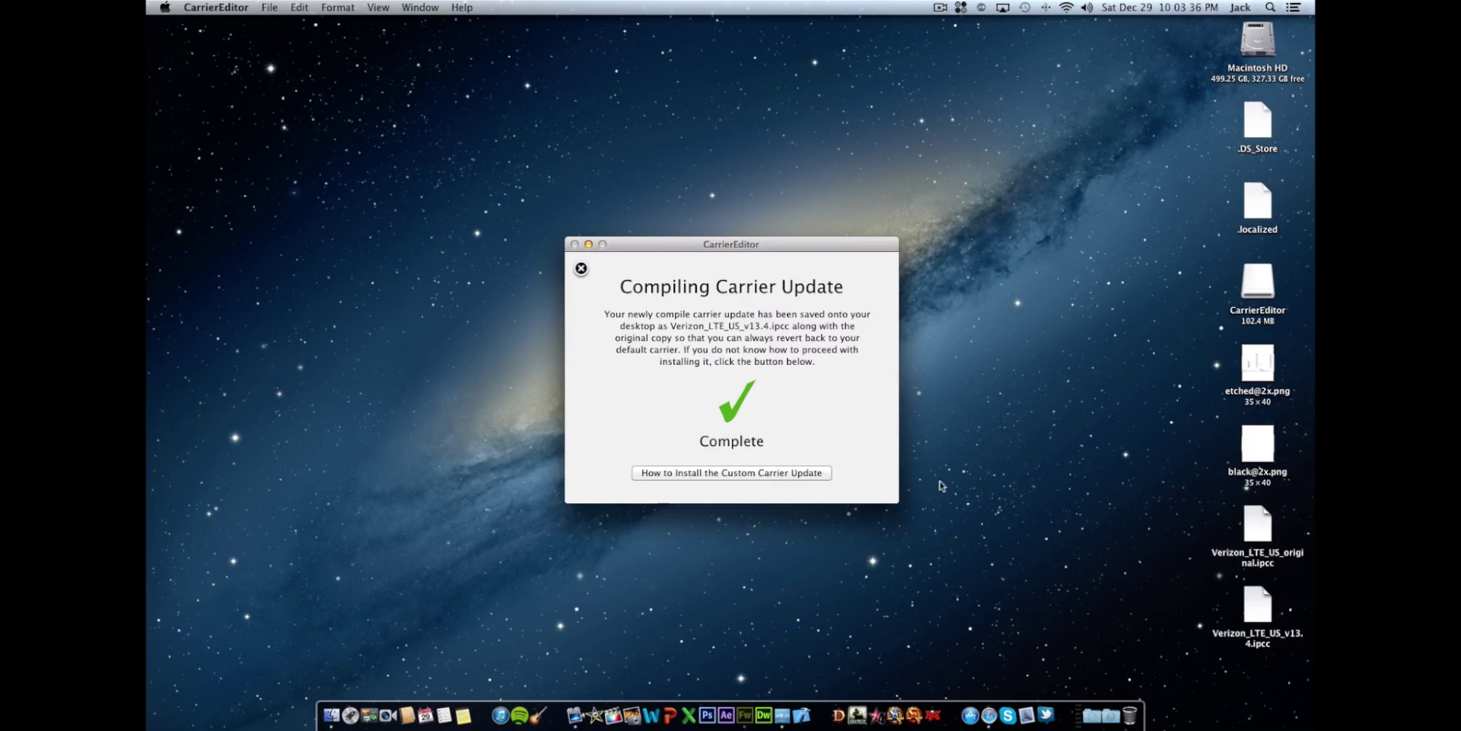
left_click_drag(1207, 516, 1259, 609)
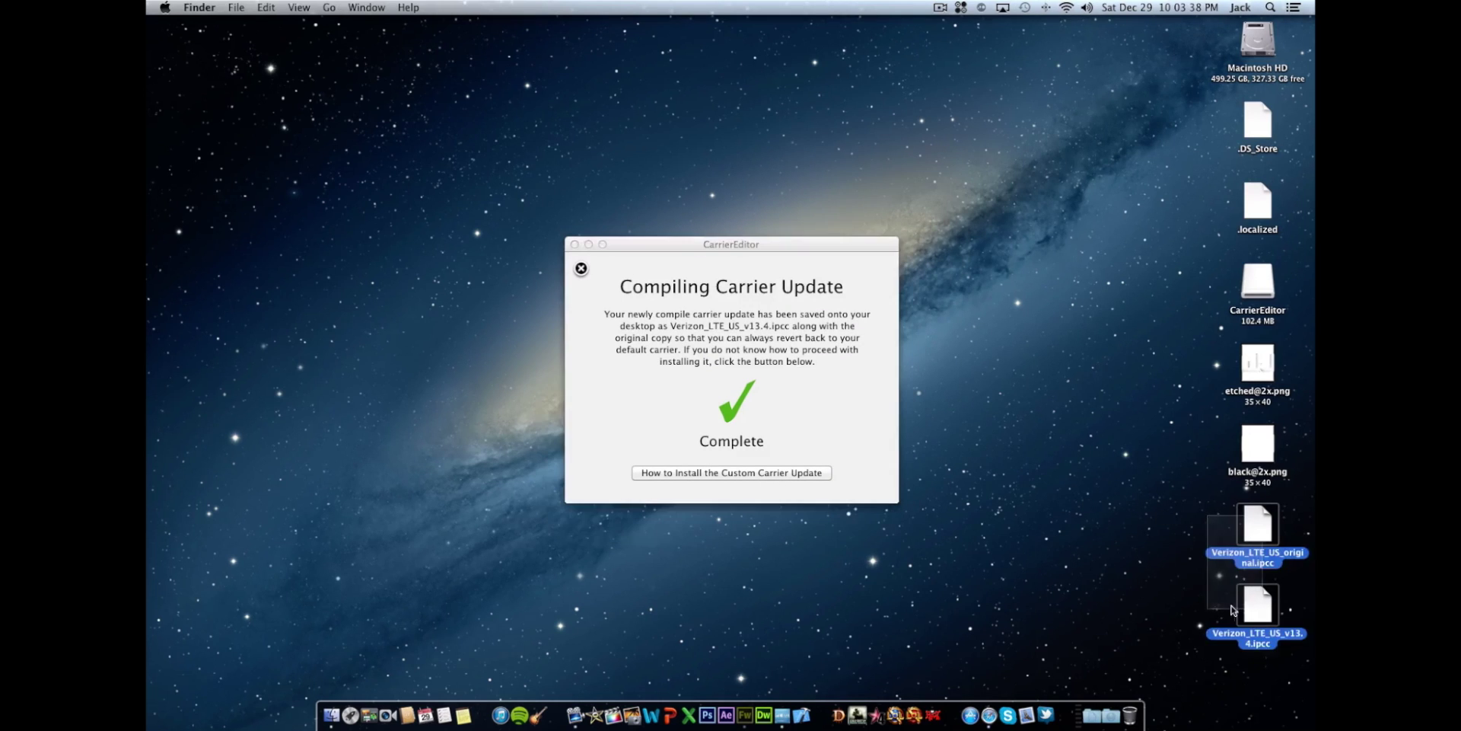
left_click(1184, 596)
left_click(783, 433)
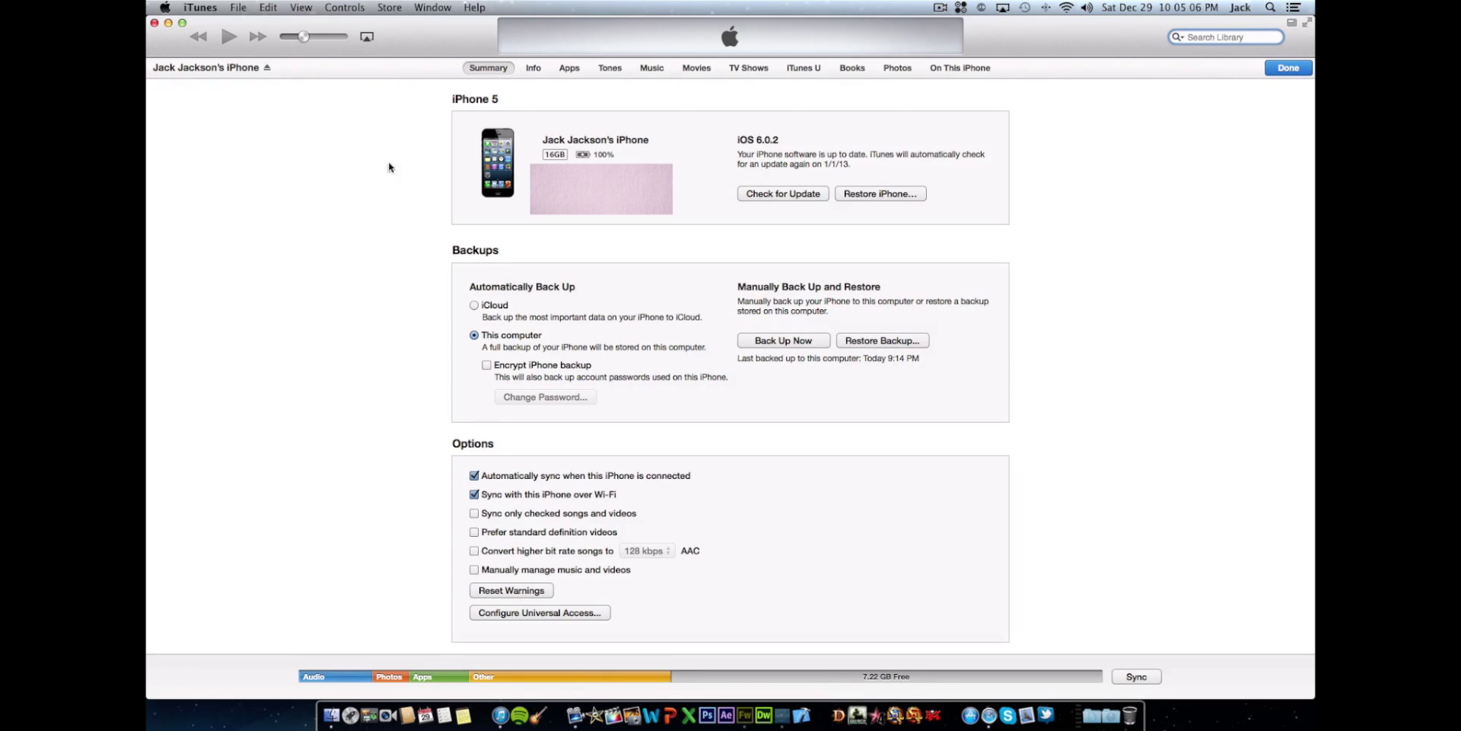
- Option-click Restore iPhone and install Verizon_LTE_US_v13.4.ipcc from the Desktop
mouse_move(591, 23)
left_click(914, 198, "alt")
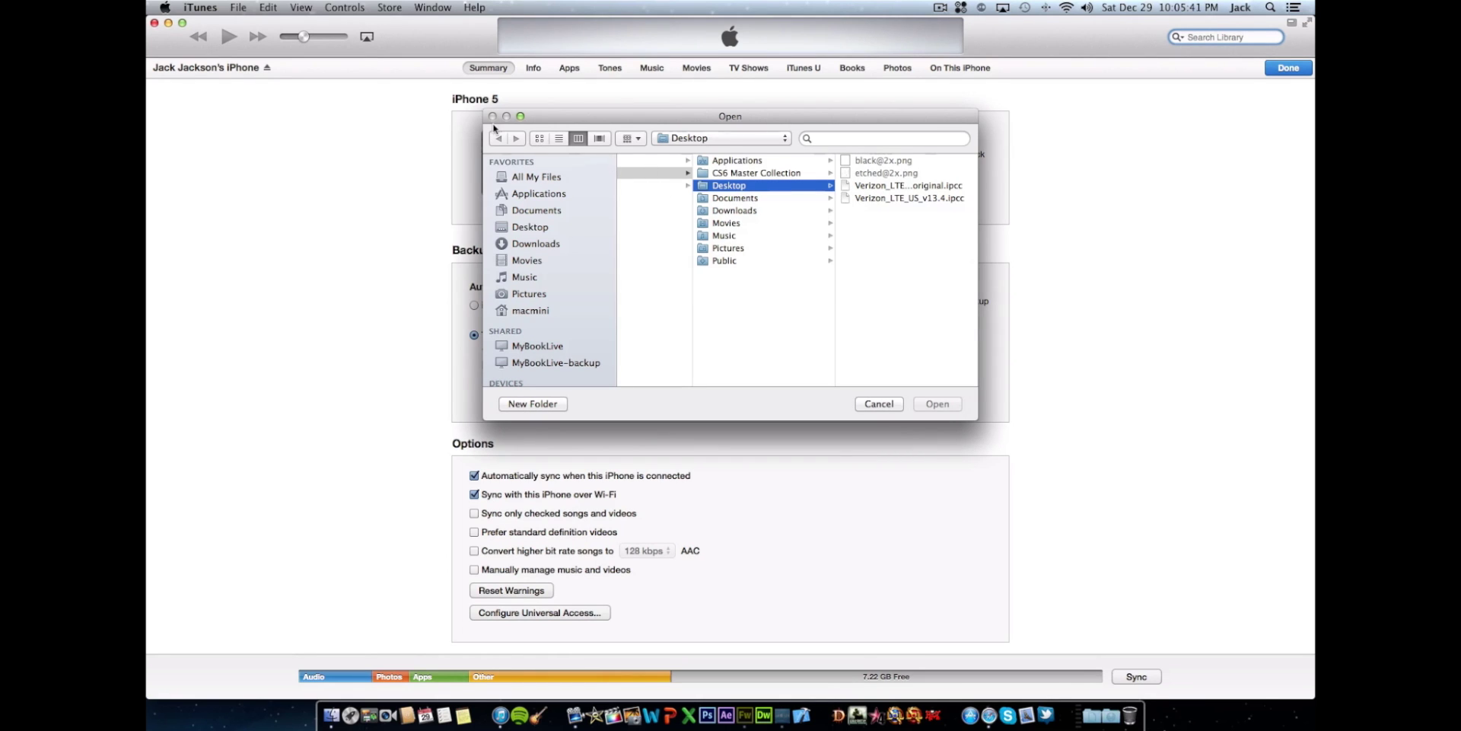
left_click_drag(559, 116, 562, 90)
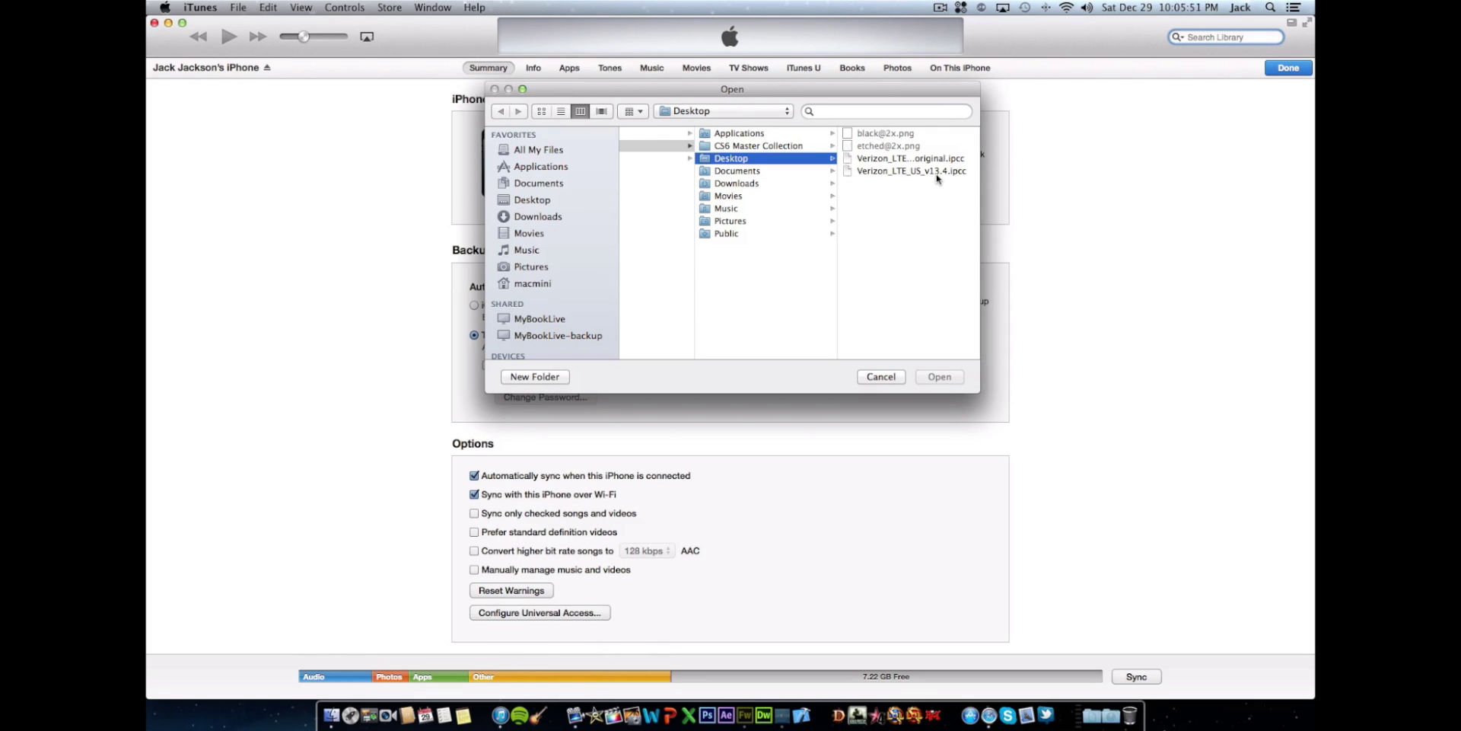
left_click(940, 172)
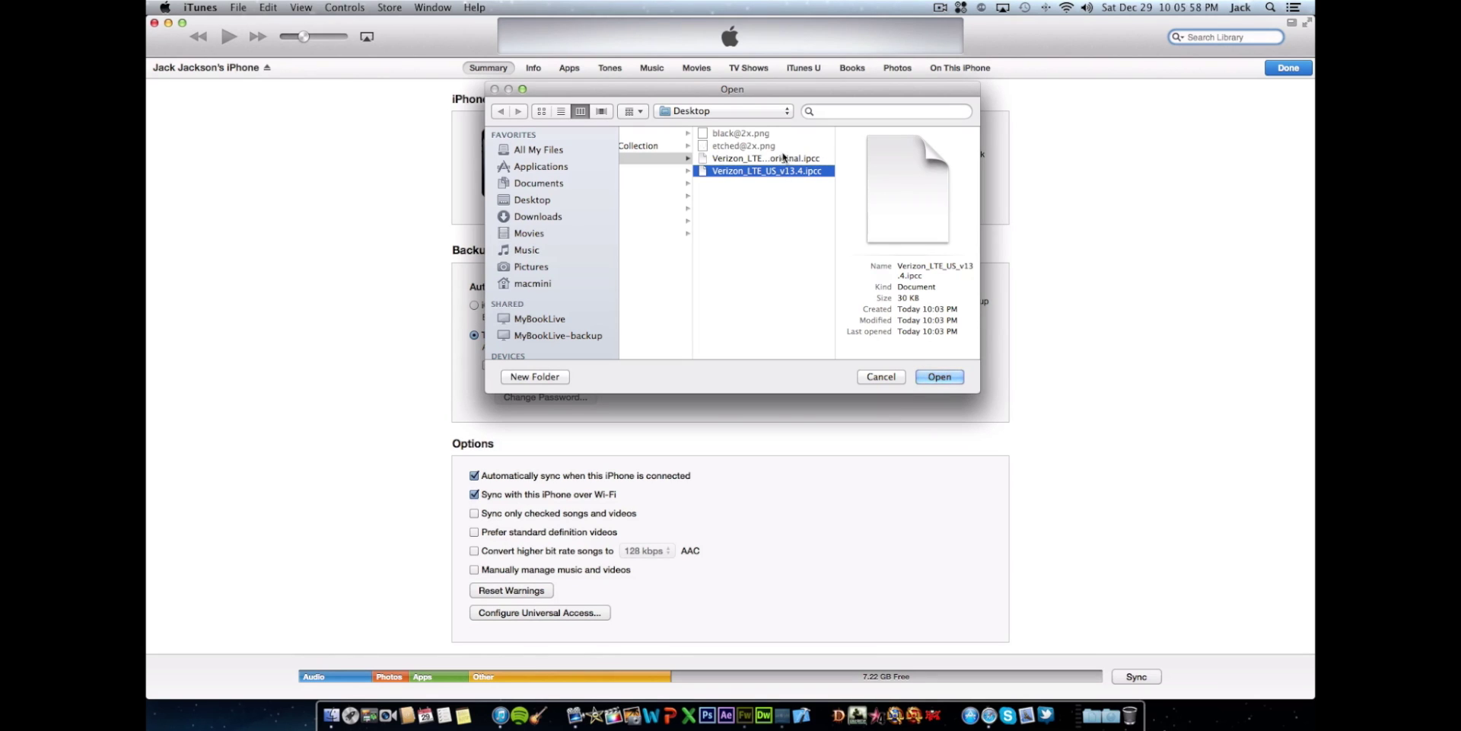
left_click(929, 377)
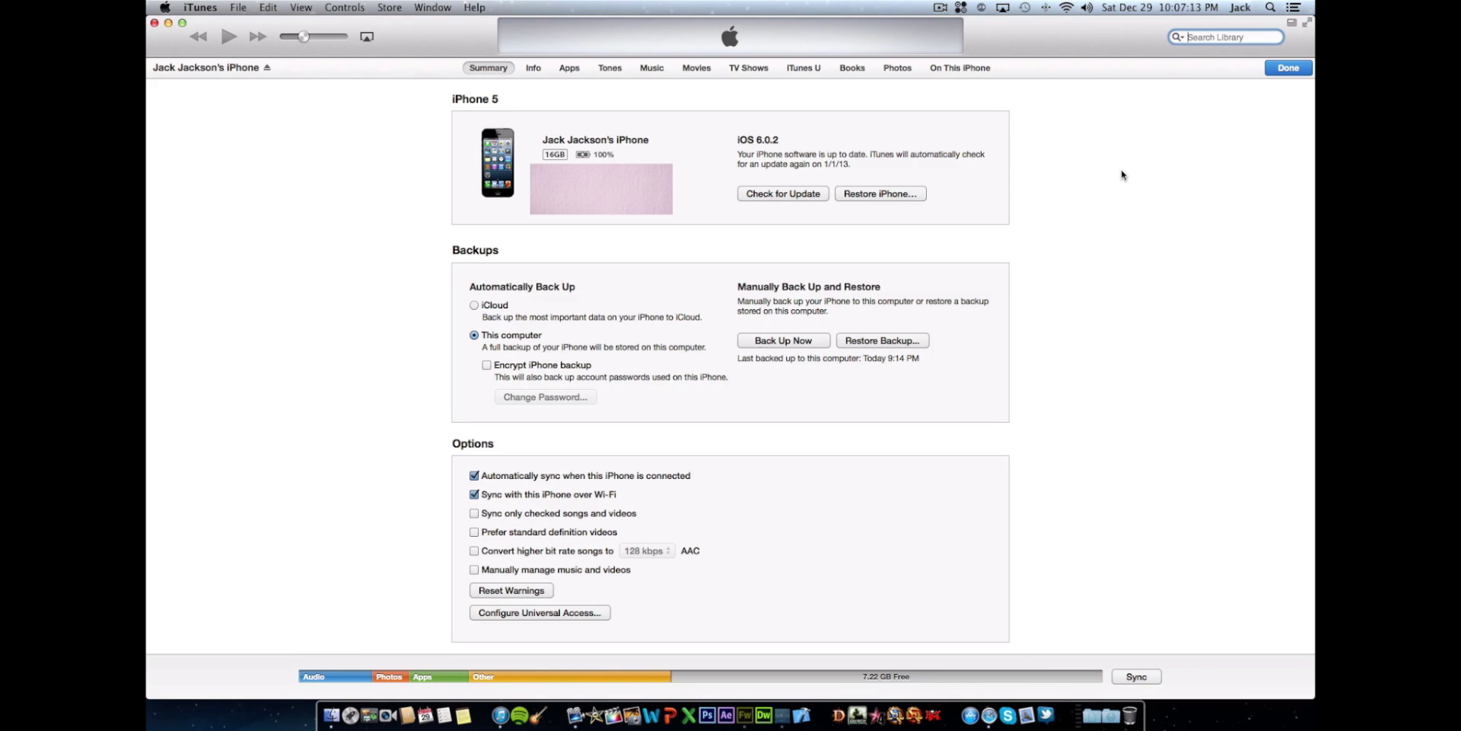
- Pick Verizon_LTE_US_original.ipcc in the iTunes carrier file picker, then cancel without restoring it
left_click(912, 193, "alt")
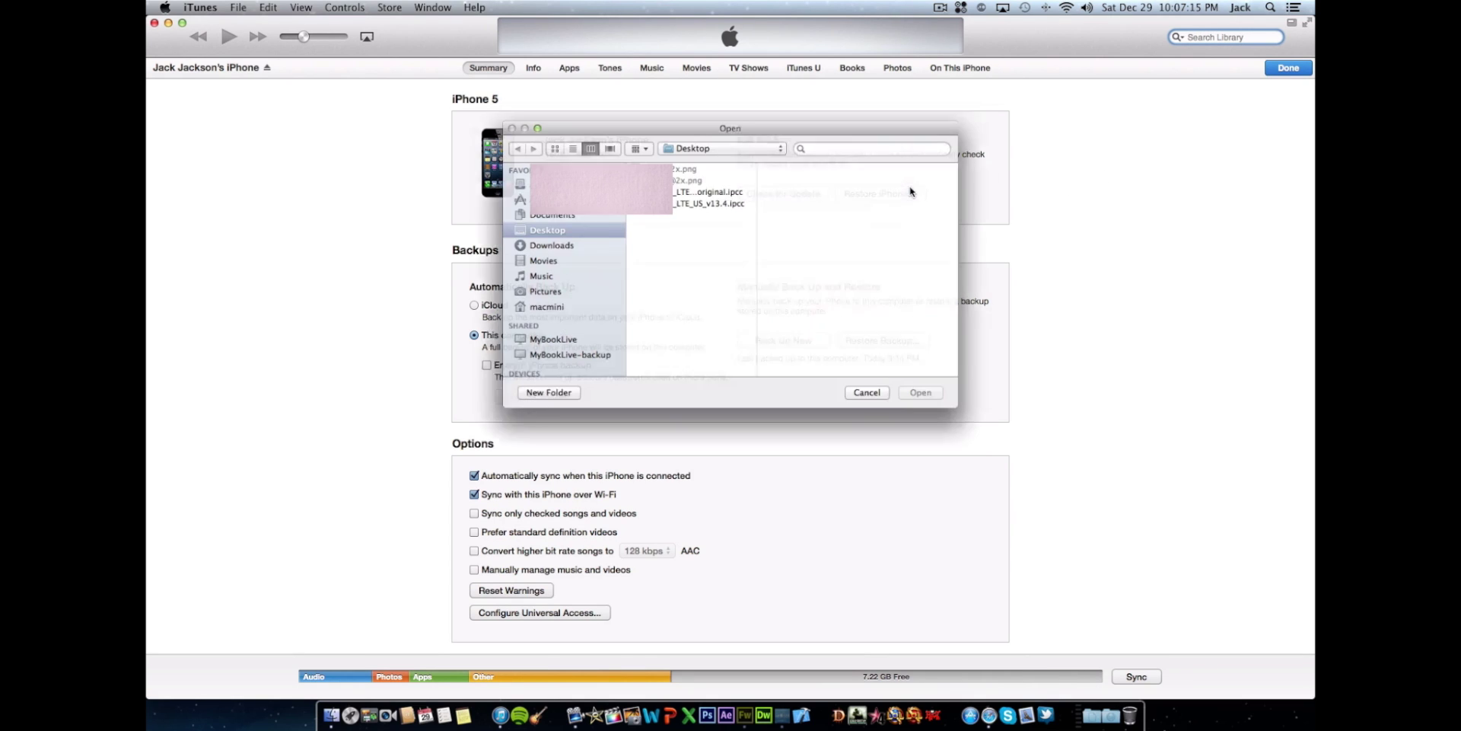
left_click(733, 187)
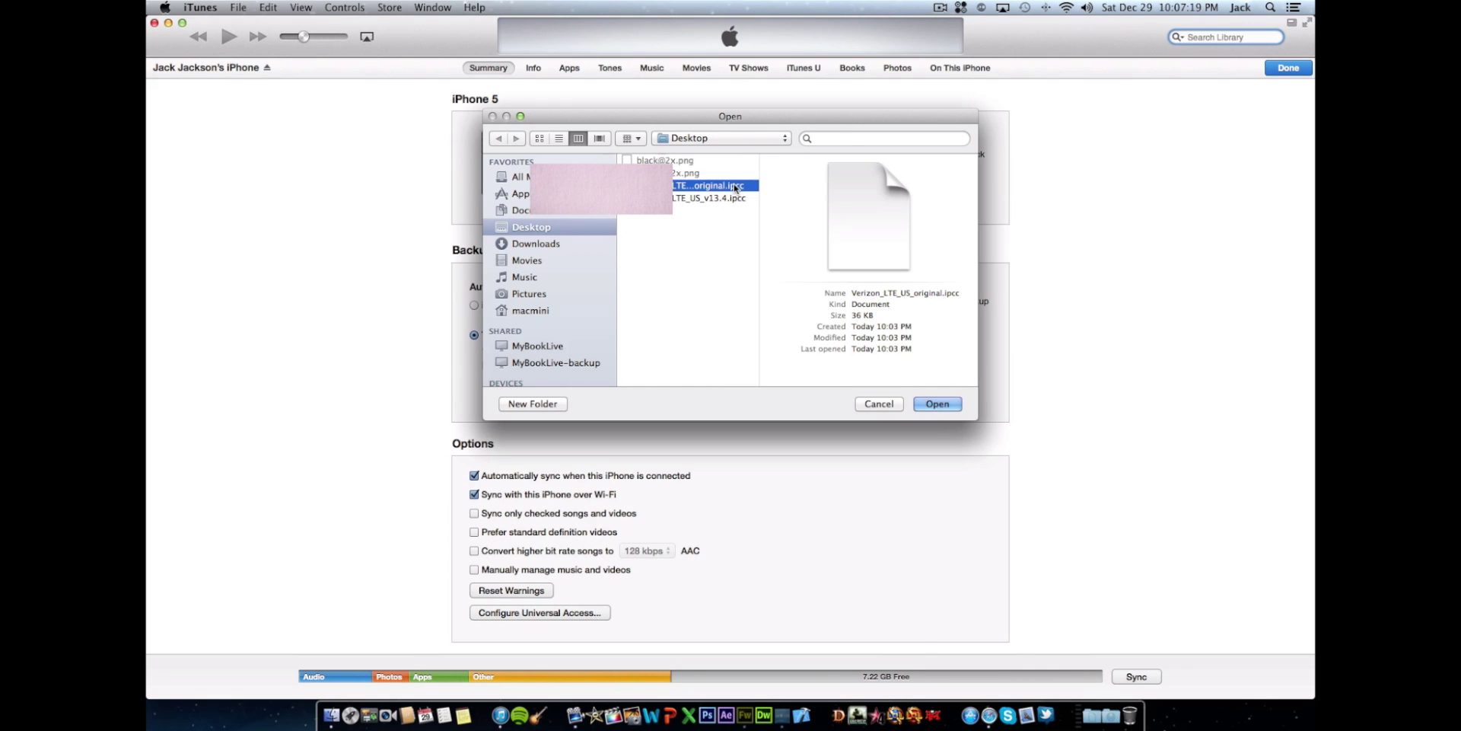
left_click(879, 403)
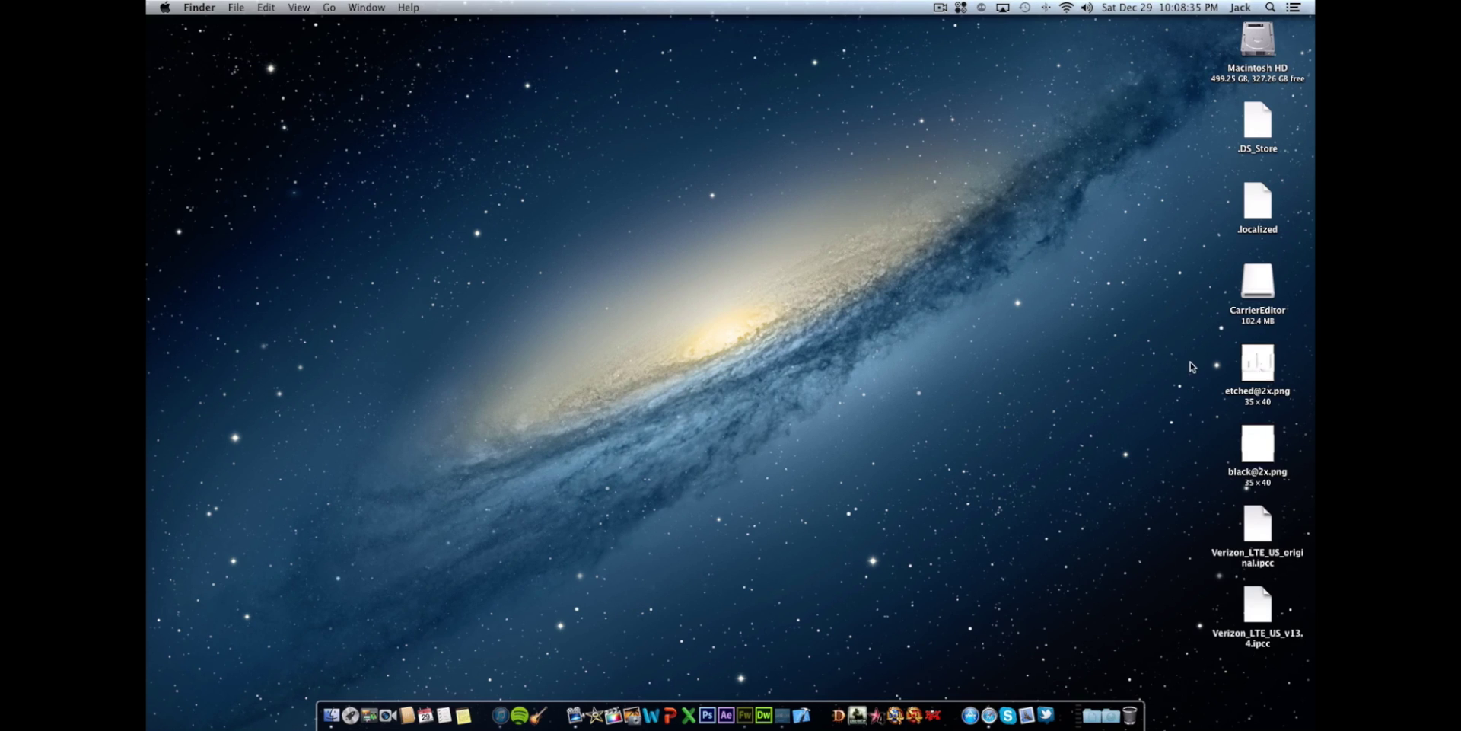
left_click_drag(1189, 363, 1287, 462)
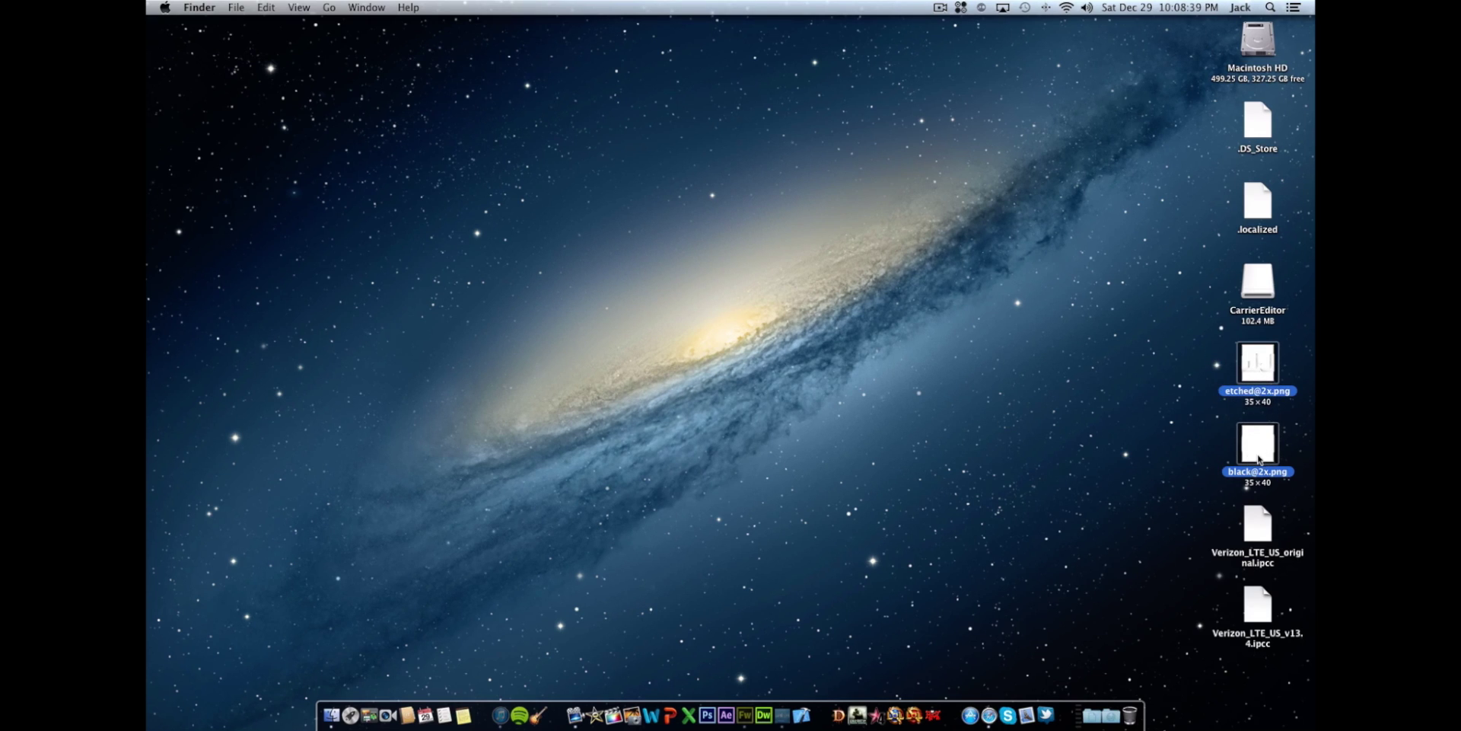
left_click(1097, 461)
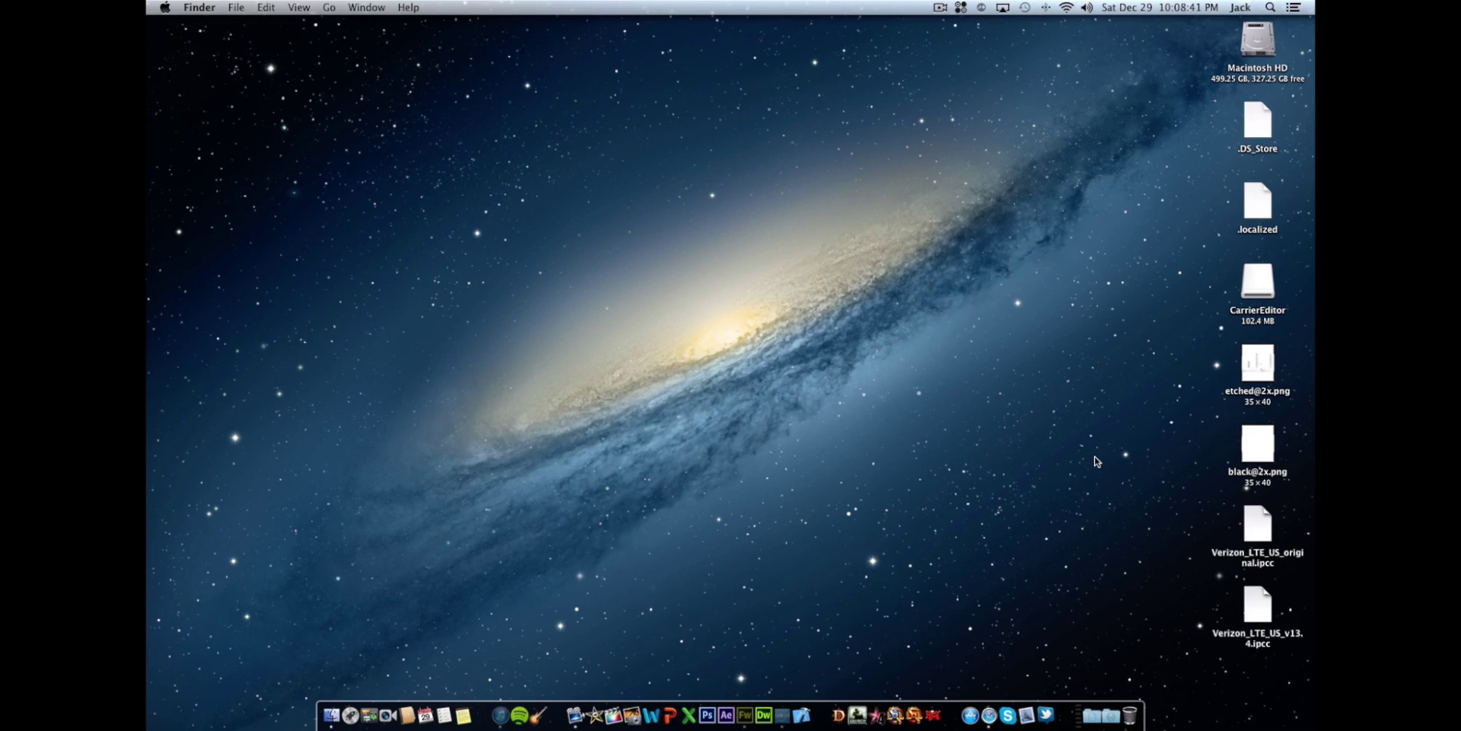